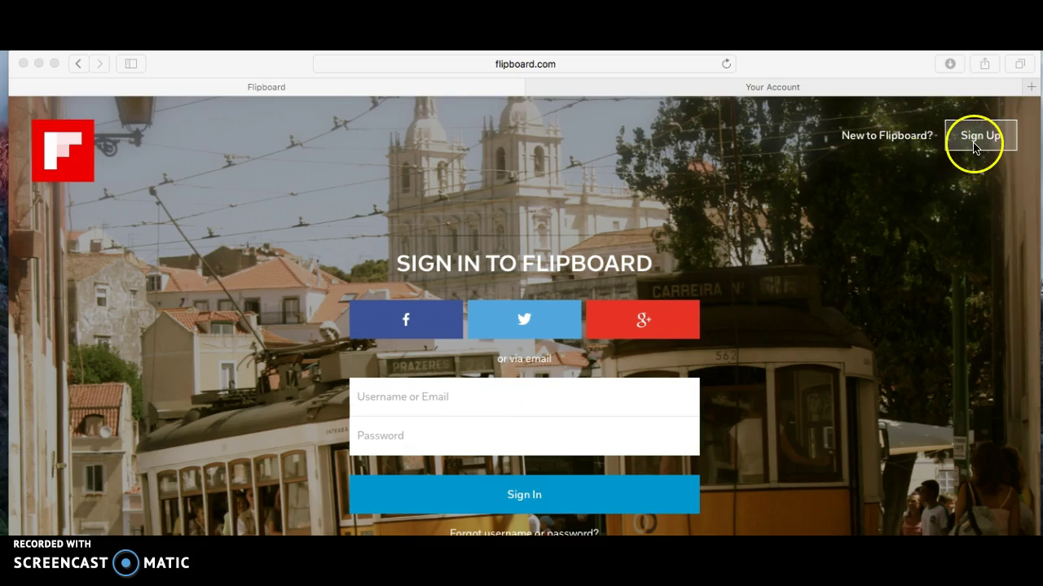
# - Sign in to Flipboard with the Facebook account to load the Cover Stories feed
pyautogui.click(401, 321)
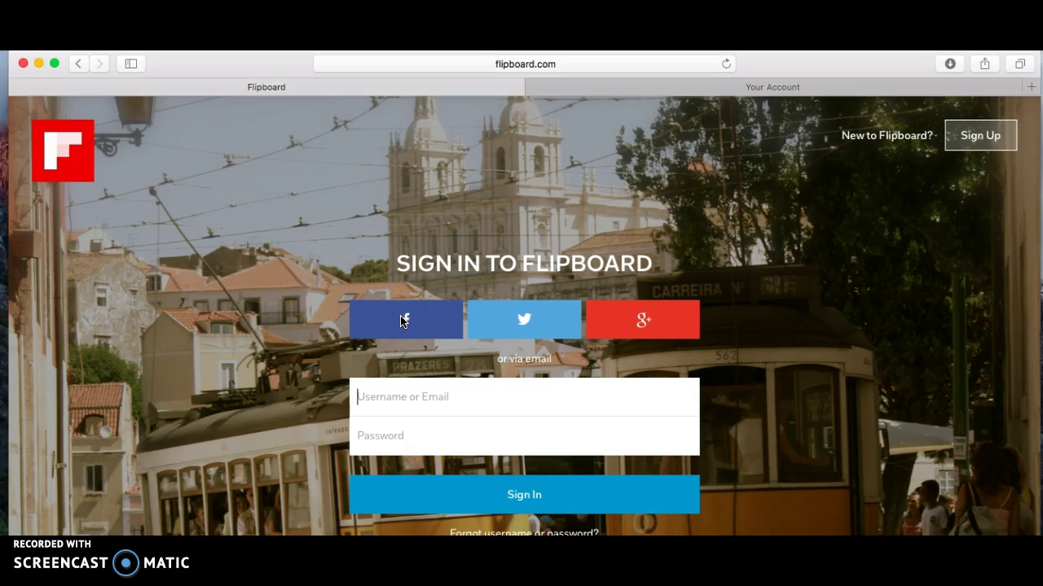
pyautogui.click(401, 321)
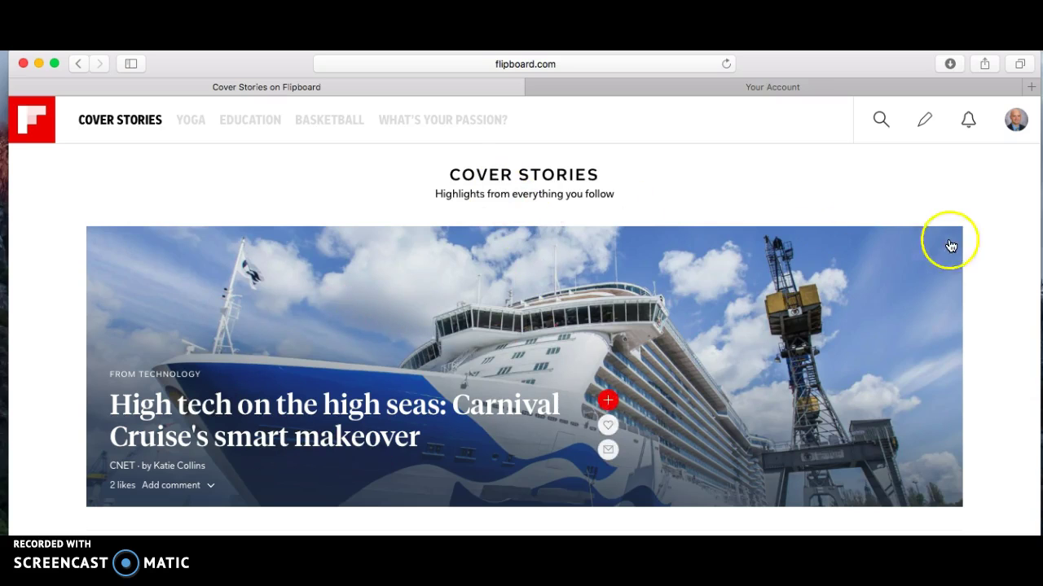
pyautogui.scroll(-5, 998, 240)
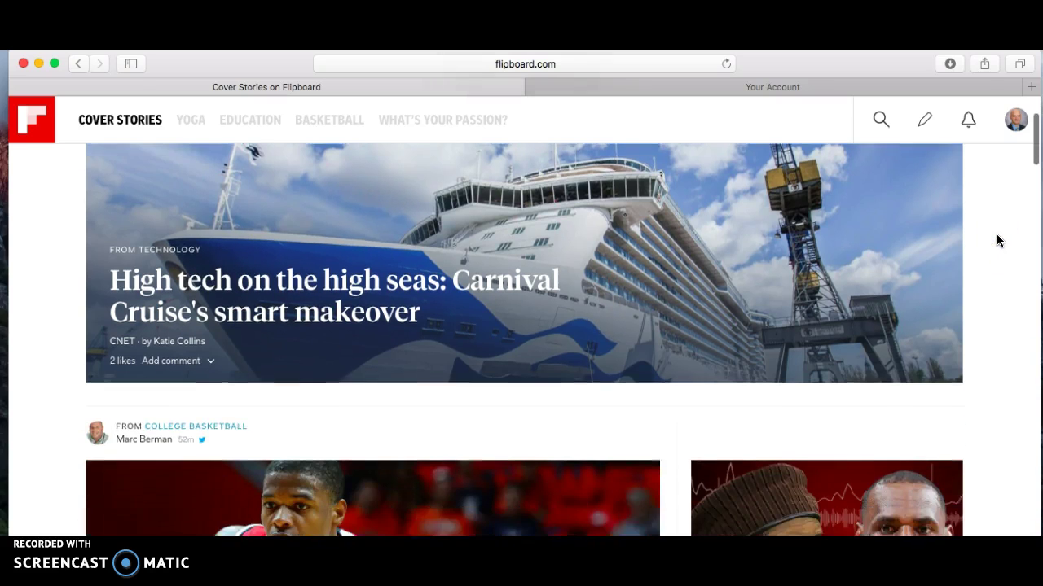
pyautogui.scroll(-8, 999, 240)
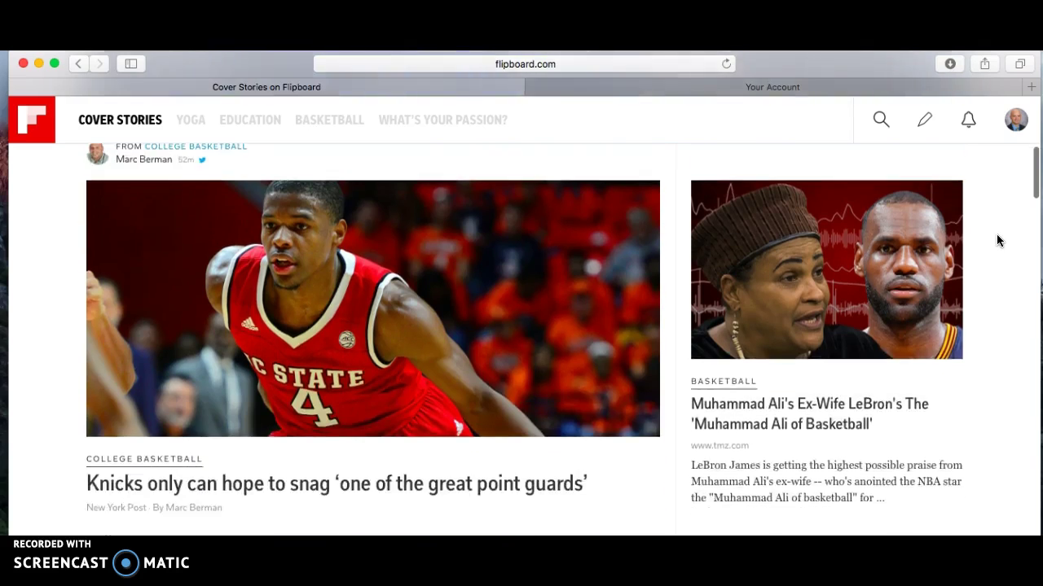
pyautogui.scroll(-7, 999, 240)
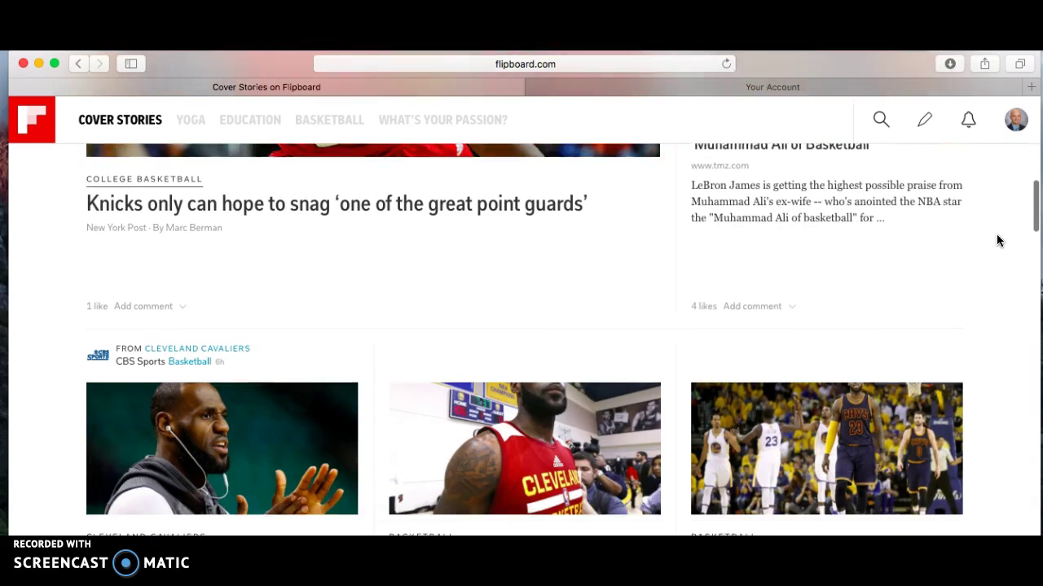
pyautogui.scroll(-11, 998, 241)
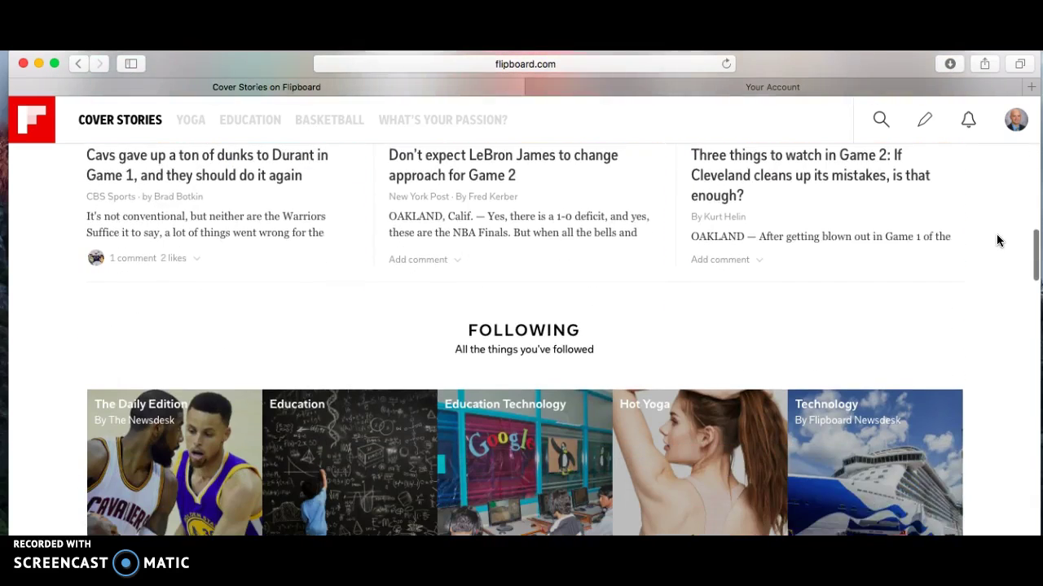
pyautogui.scroll(-9, 999, 240)
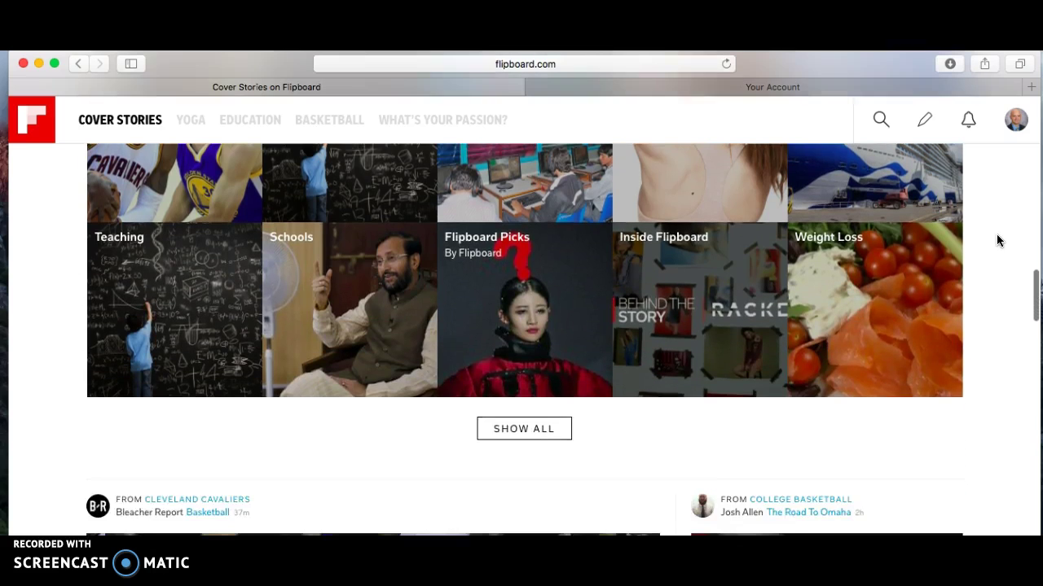
pyautogui.scroll(-3, 999, 240)
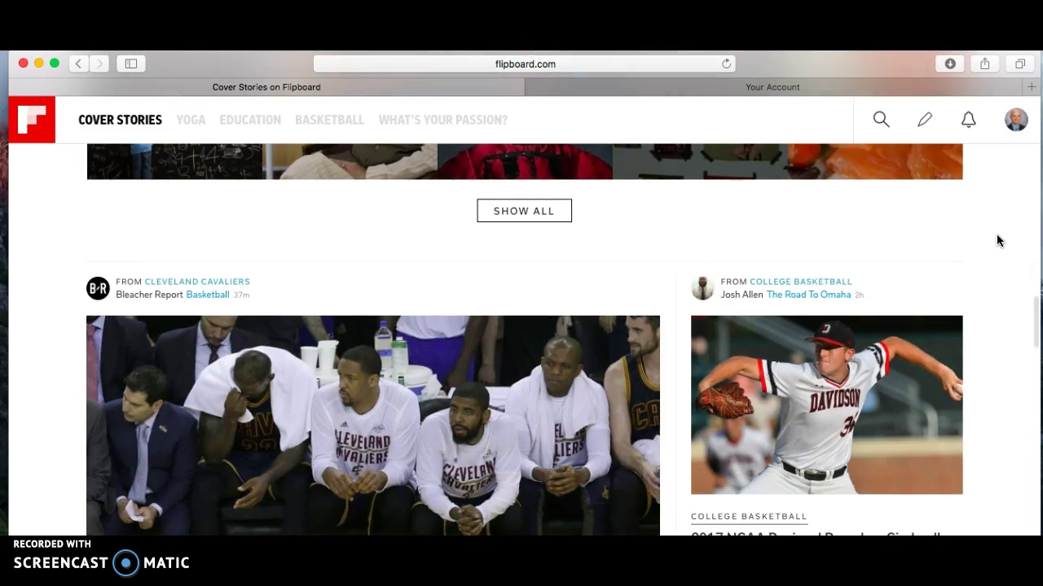
pyautogui.scroll(6, 997, 238)
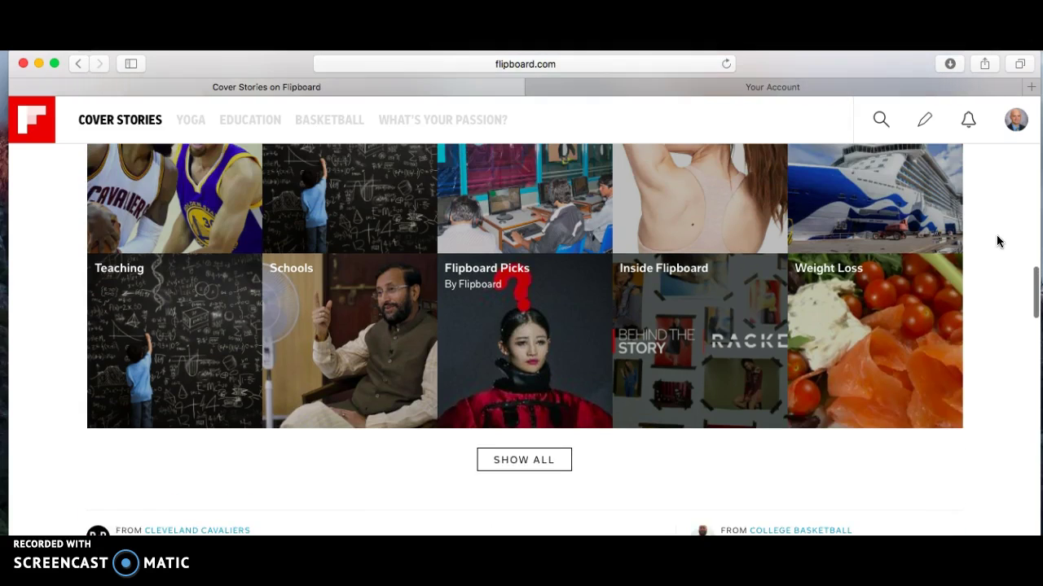
pyautogui.click(1034, 285)
pyautogui.moveTo(1035, 285); pyautogui.dragTo(1029, 91)
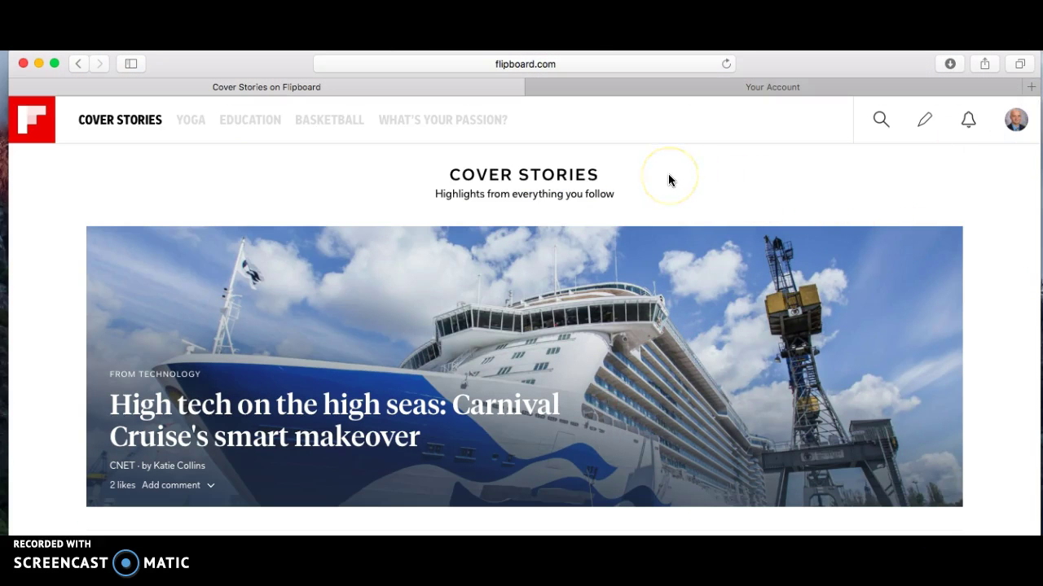
# - Search for the 'EDUCATION TECHNOLOGY' topic, fixing the misspelled name
pyautogui.click(437, 123)
pyautogui.click(507, 208)
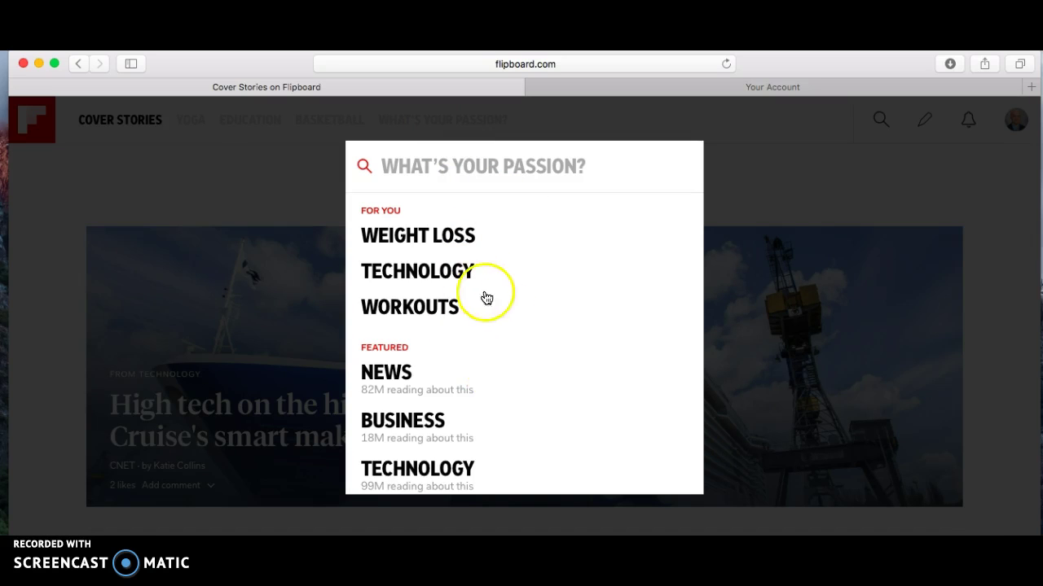
pyautogui.click(454, 165)
pyautogui.write('E')
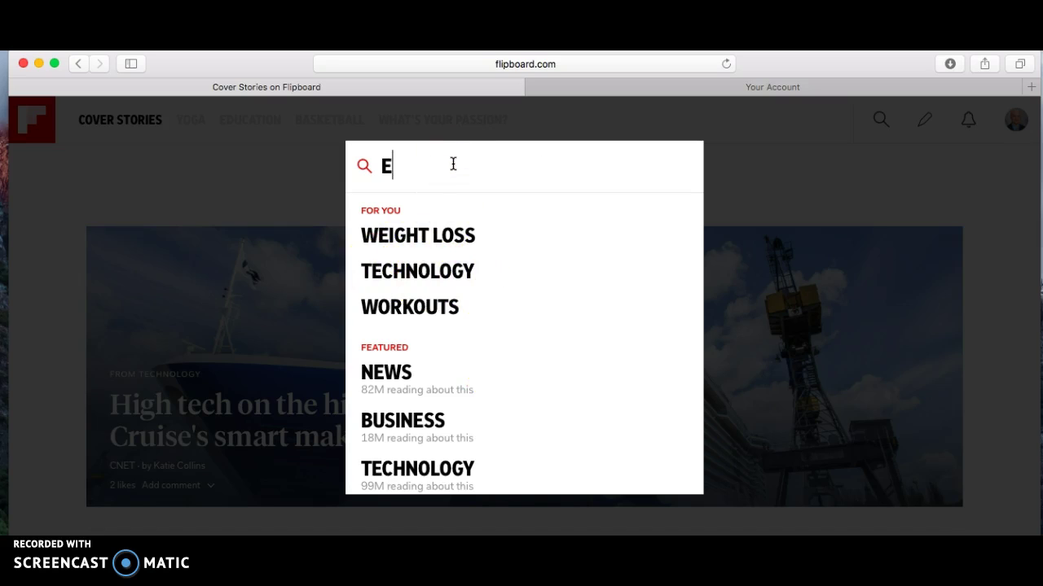
pyautogui.write('DUCATION ')
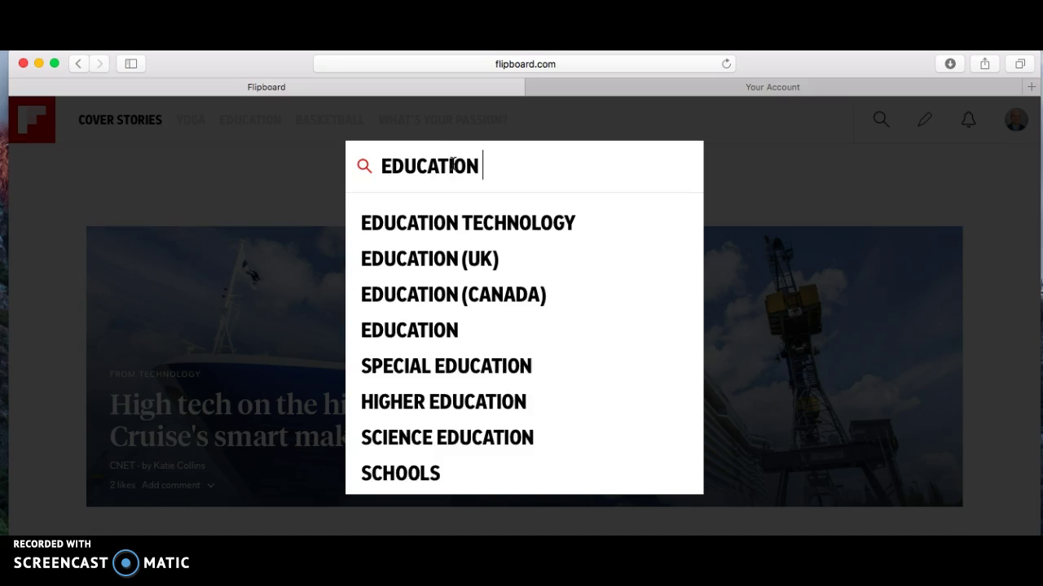
pyautogui.write('TECHNOLGOY')
pyautogui.press('BackSpace')
pyautogui.press('BackSpace')
pyautogui.press('BackSpace')
pyautogui.press('BackSpace')
pyautogui.write('OGY')
pyautogui.press('BackSpace')
pyautogui.press('BackSpace')
pyautogui.press('BackSpace')
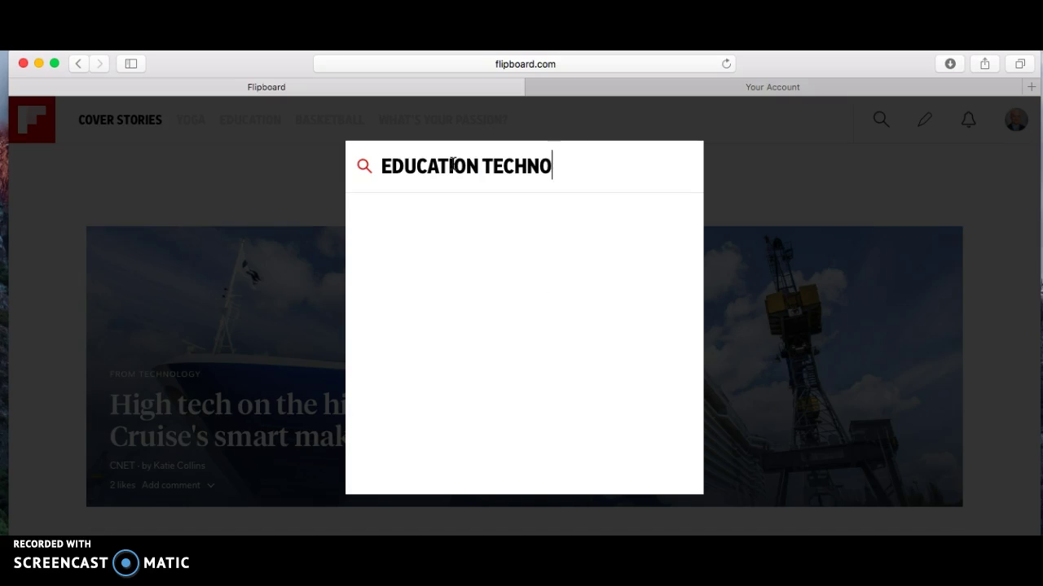
pyautogui.write('LOGY')
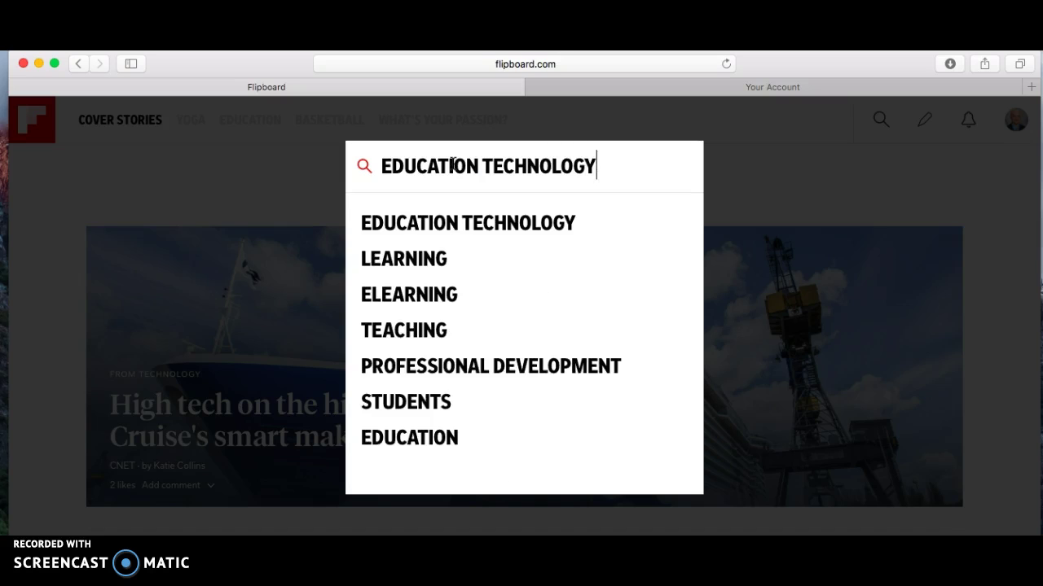
# - Select the Education Technology suggestion and finish personalizing to follow it
pyautogui.click(429, 223)
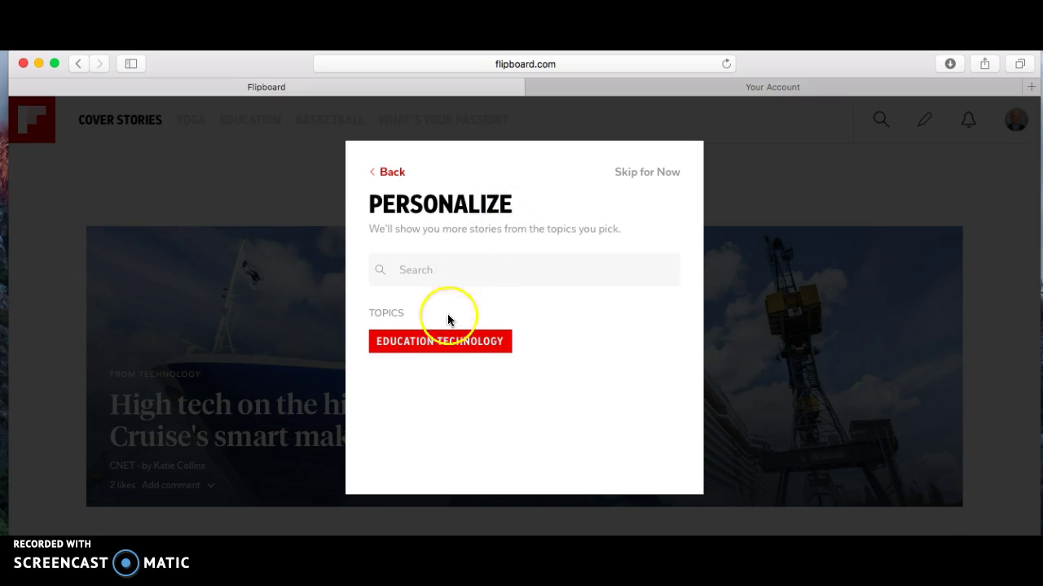
pyautogui.click(443, 346)
pyautogui.click(446, 343)
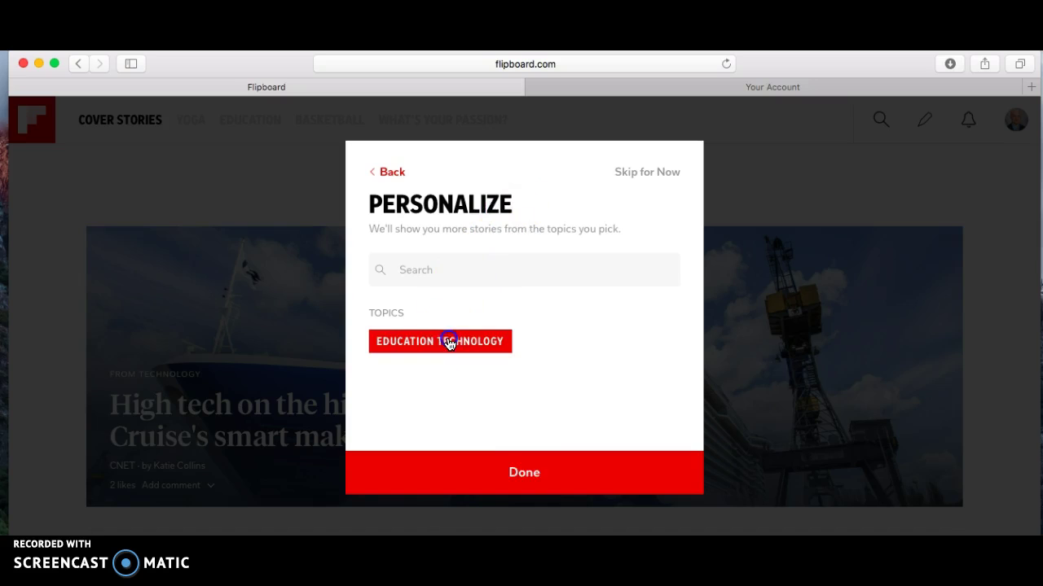
pyautogui.click(526, 474)
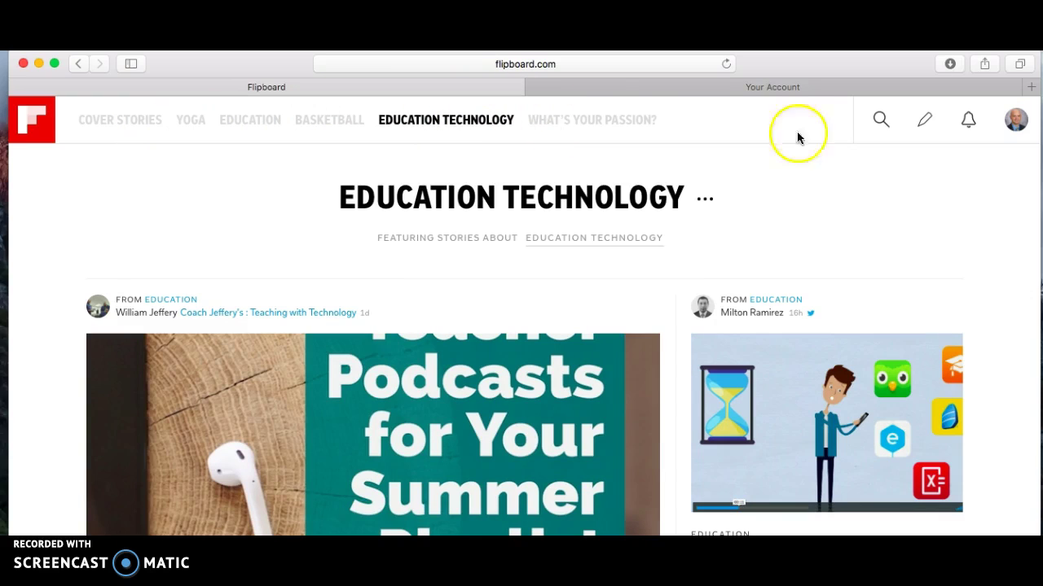
# - Scroll the Education Technology feed down to the '15 Teacher Podcasts for Your Summer Playlist' story
pyautogui.click(1012, 206)
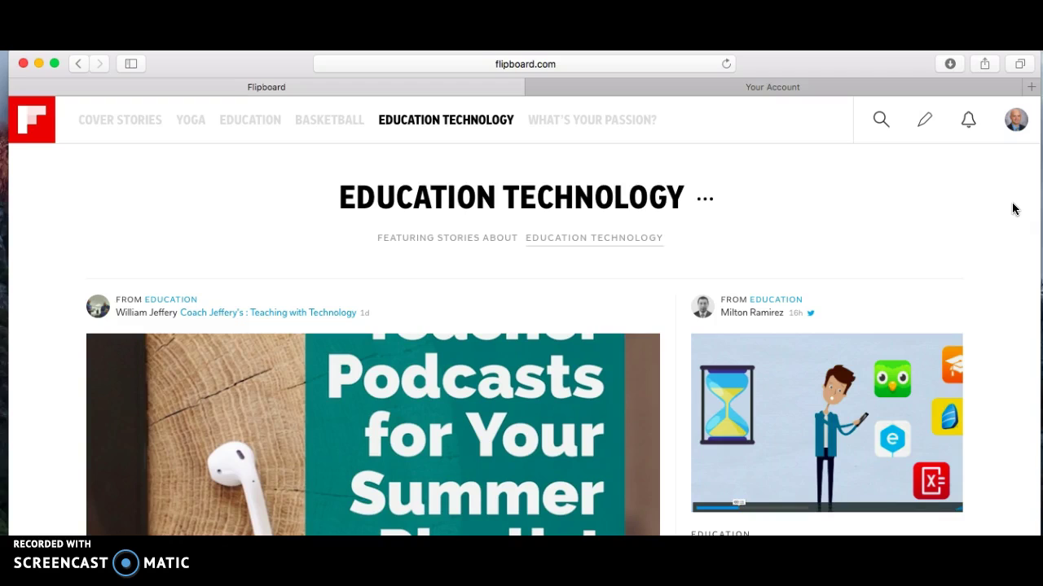
pyautogui.scroll(-1, 1012, 209)
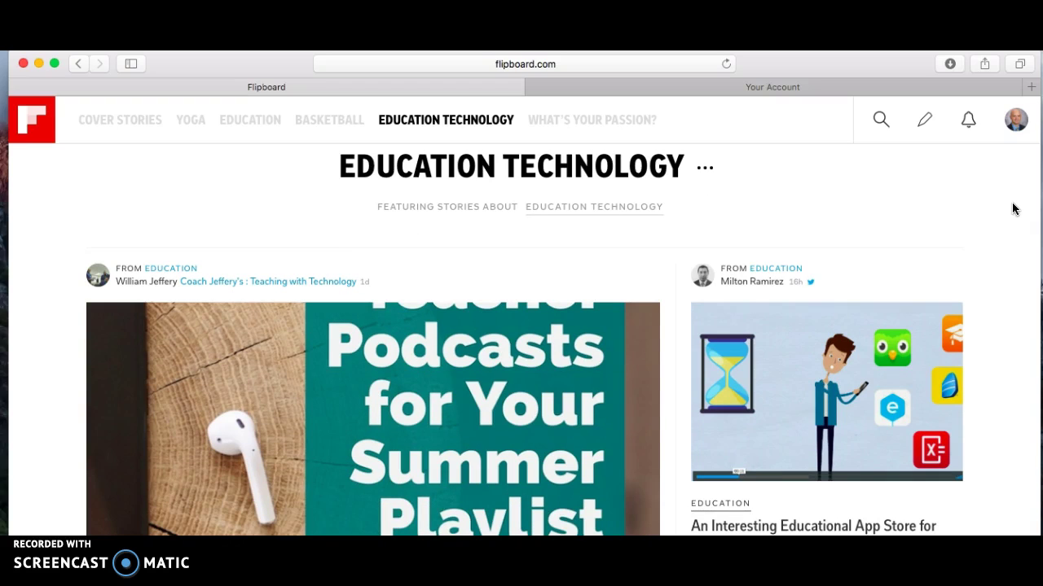
pyautogui.scroll(-4, 1013, 209)
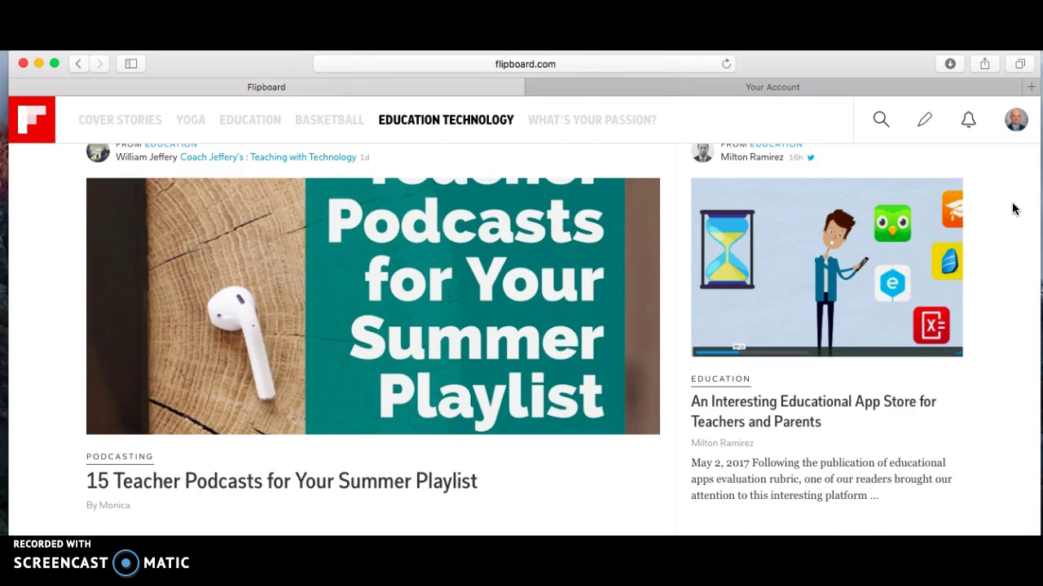
pyautogui.scroll(-1, 1012, 209)
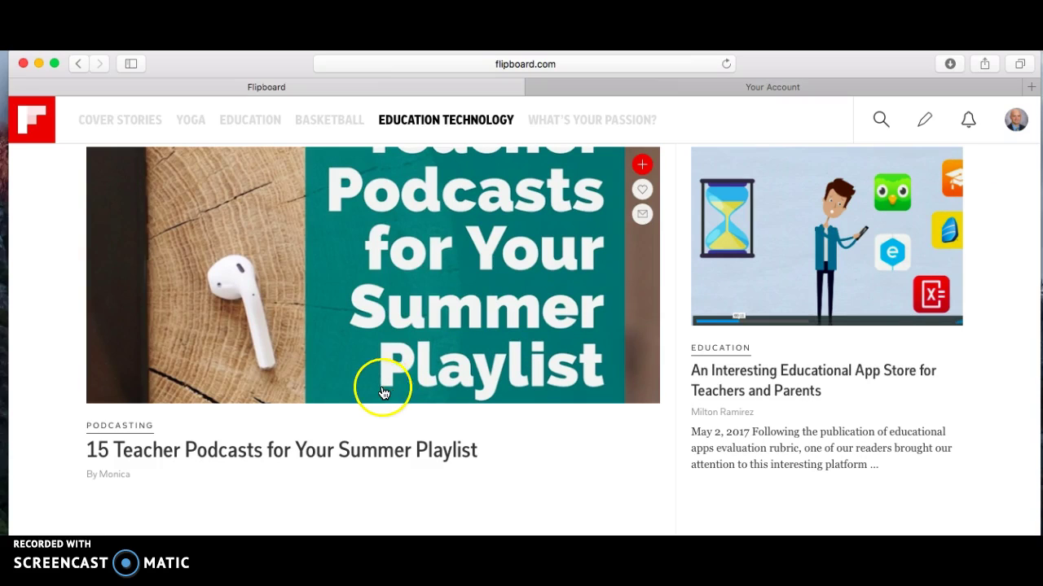
# - Open the '15 Teacher Podcasts for Your Summer Playlist' story and read down its podcast list
pyautogui.click(272, 454)
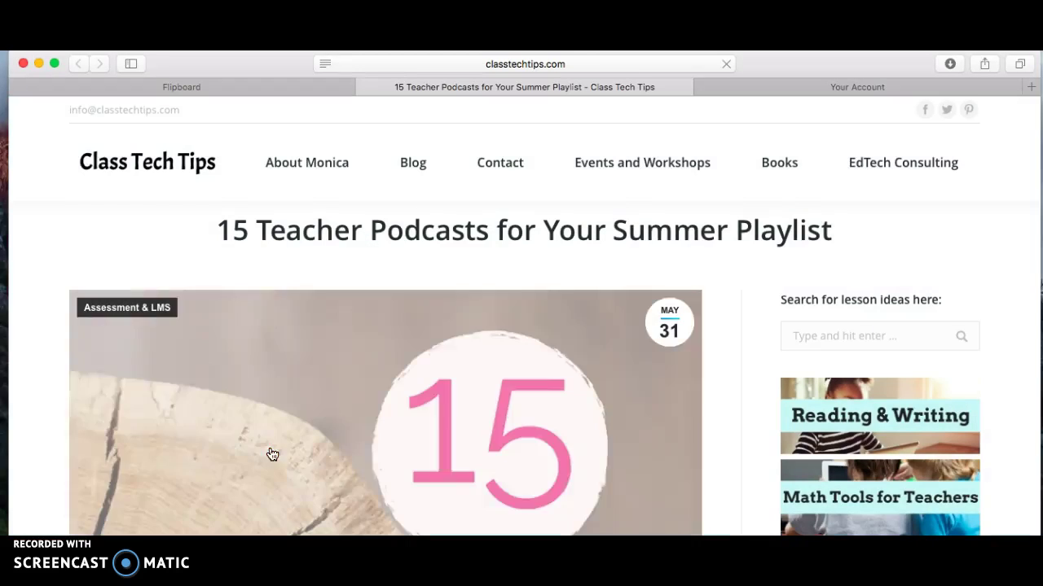
pyautogui.click(951, 340)
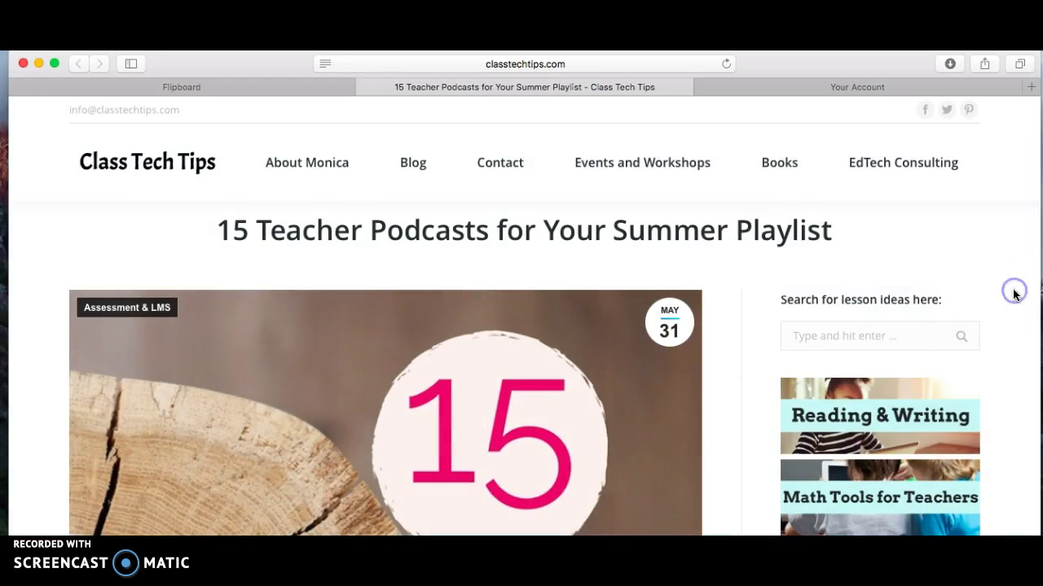
pyautogui.scroll(-1, 1014, 295)
pyautogui.scroll(-10, 1014, 295)
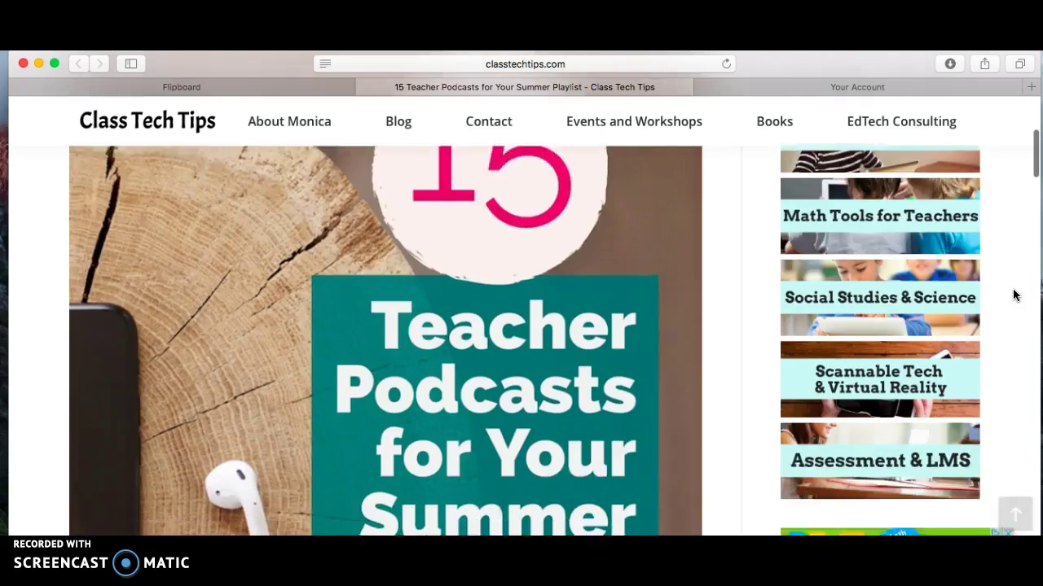
pyautogui.scroll(-10, 1014, 295)
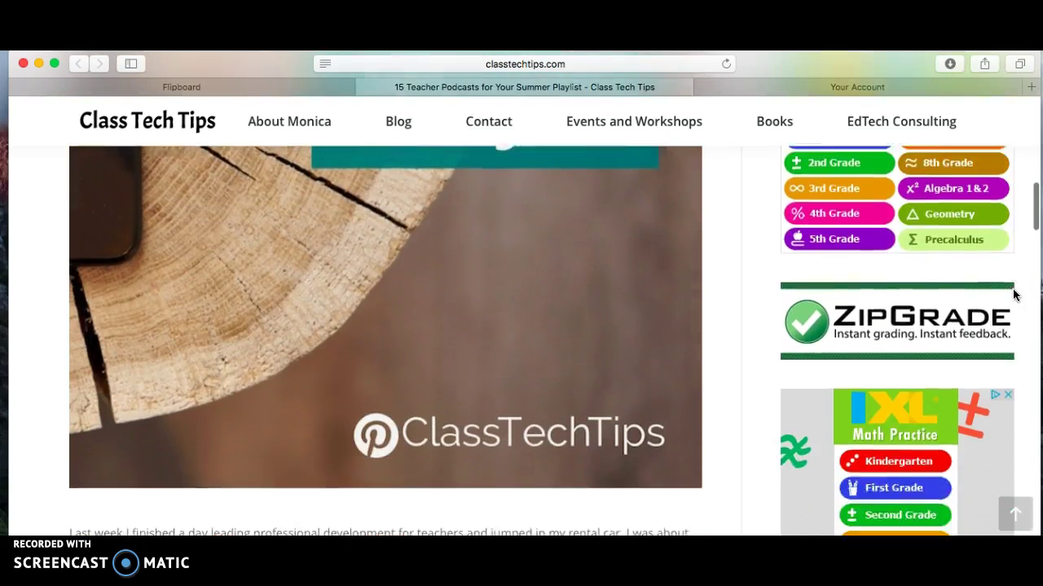
pyautogui.scroll(-6, 1014, 295)
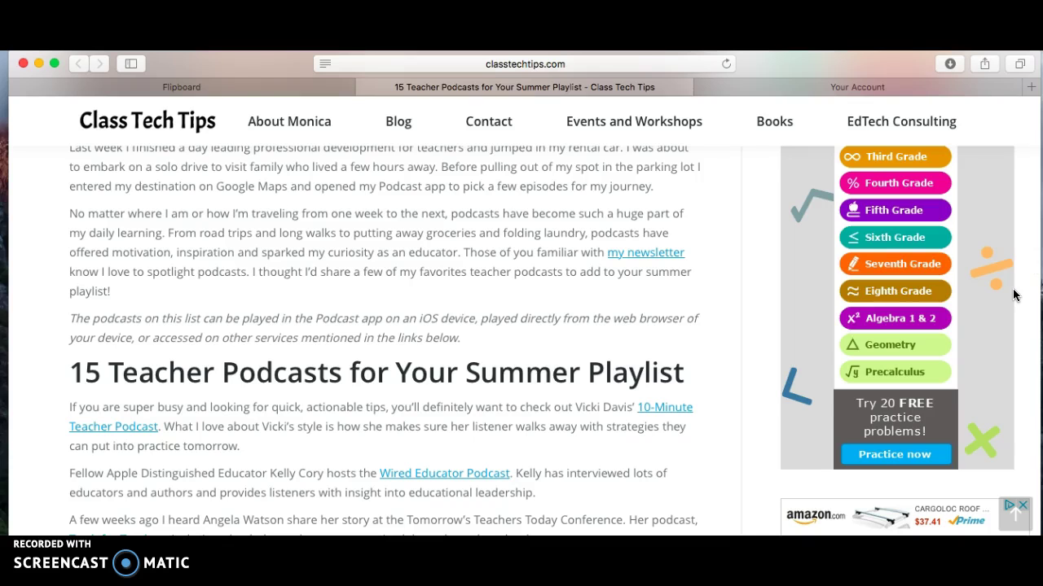
pyautogui.scroll(-4, 1014, 295)
pyautogui.scroll(-1, 1014, 295)
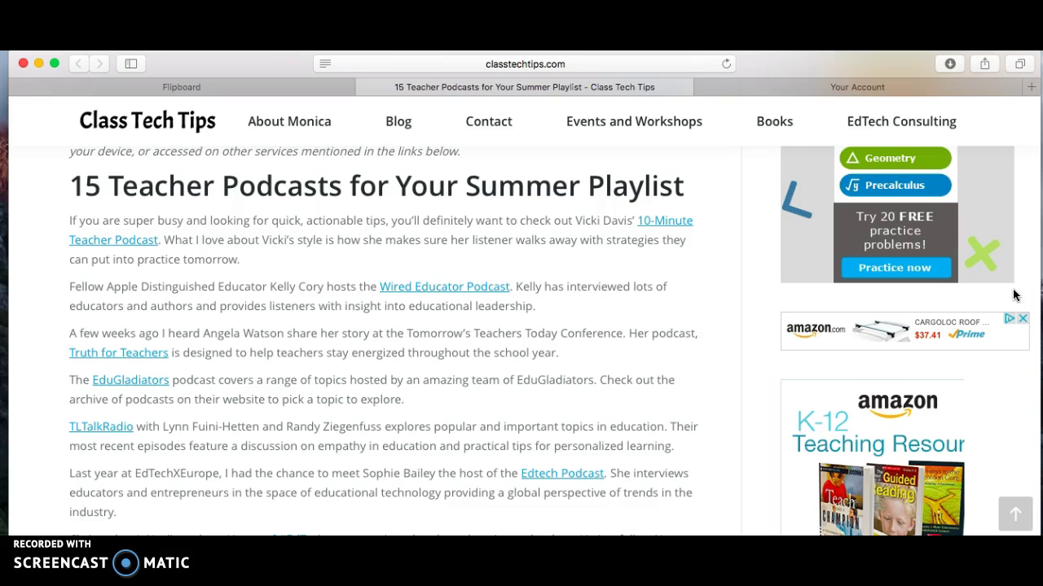
pyautogui.scroll(-3, 1014, 295)
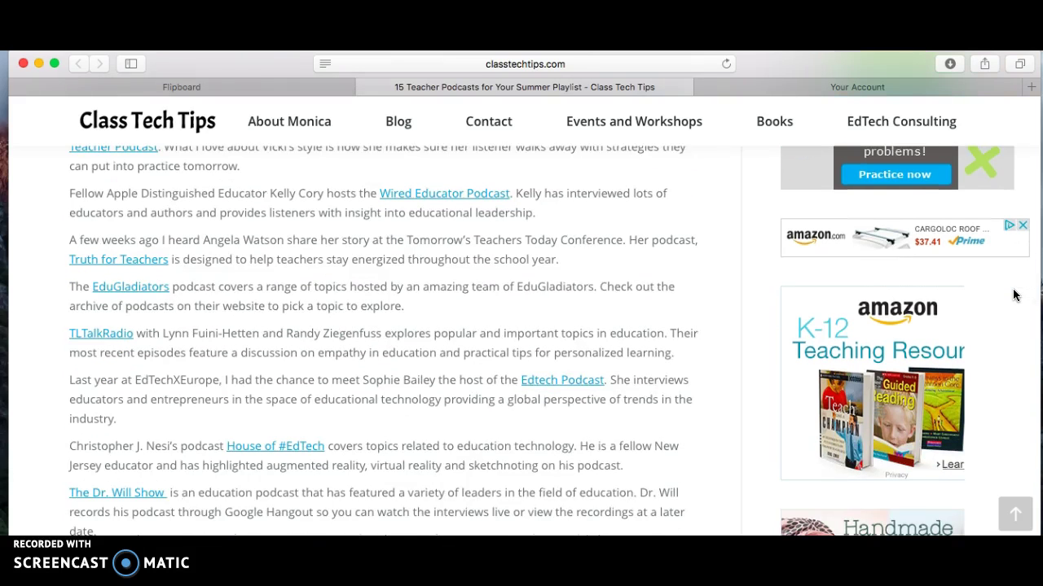
pyautogui.scroll(-5, 1014, 295)
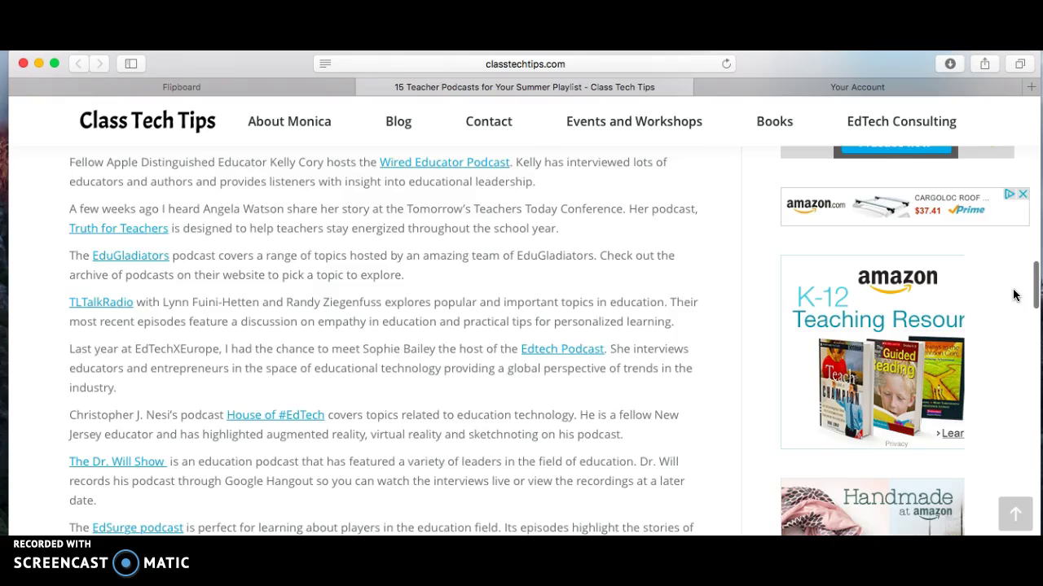
pyautogui.scroll(-1, 1014, 294)
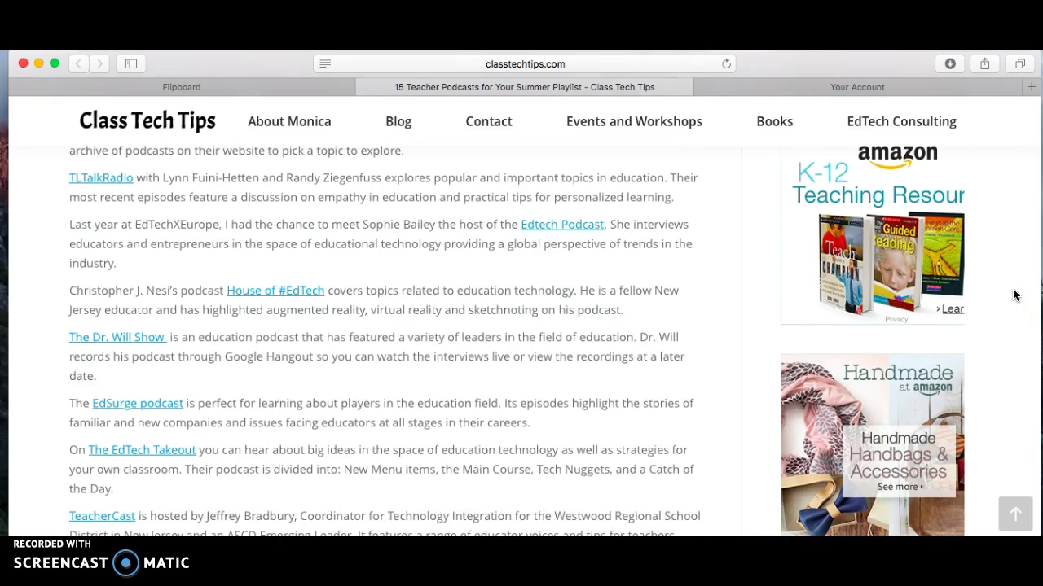
pyautogui.scroll(-8, 1014, 295)
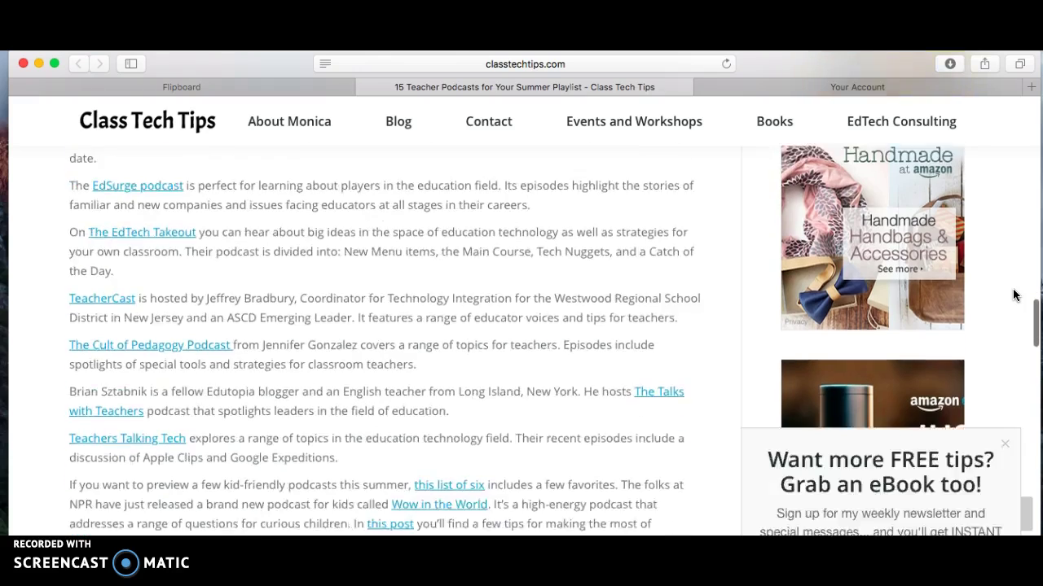
pyautogui.scroll(-5, 1014, 294)
# - Close the newsletter sign-up popup and scroll back to the article's top
pyautogui.click(997, 197)
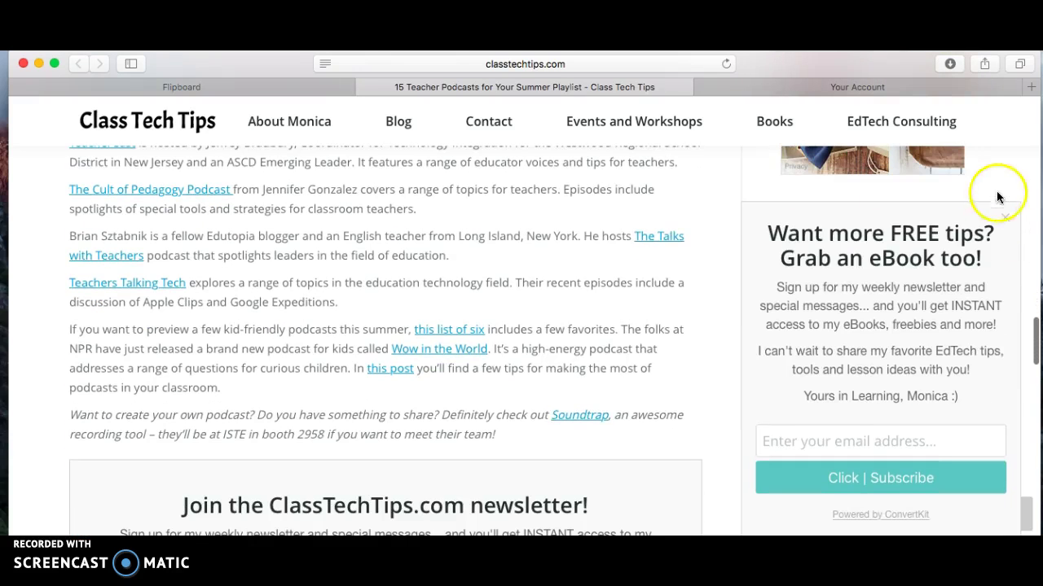
pyautogui.click(1007, 216)
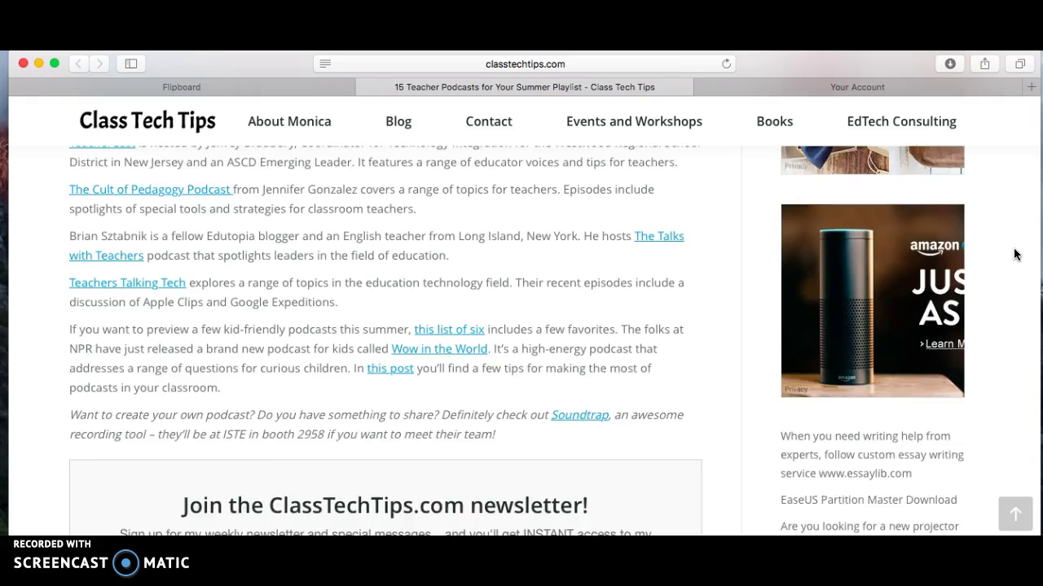
pyautogui.scroll(-4, 1014, 255)
pyautogui.scroll(11, 1014, 255)
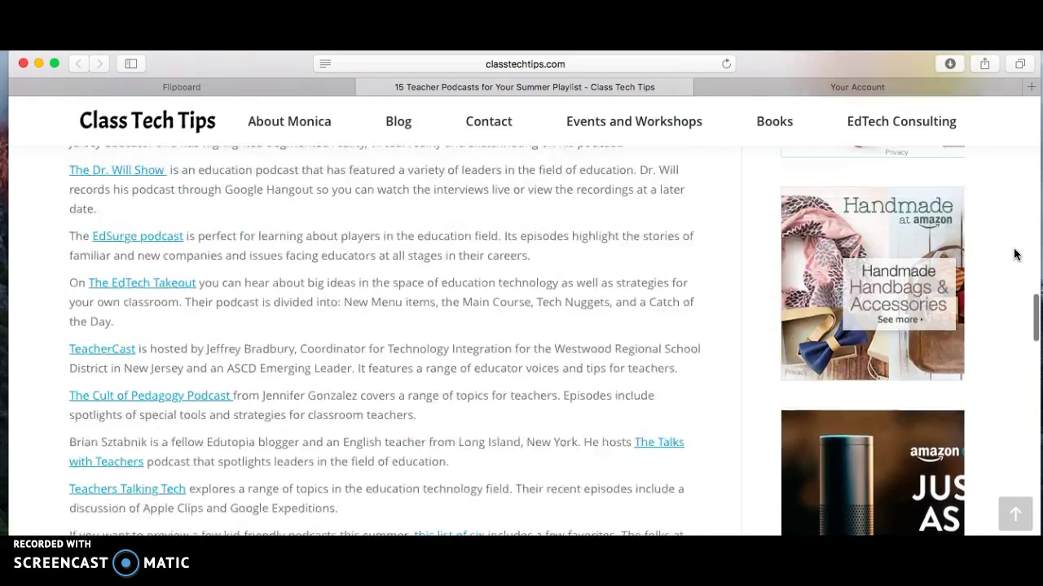
pyautogui.scroll(20, 1014, 255)
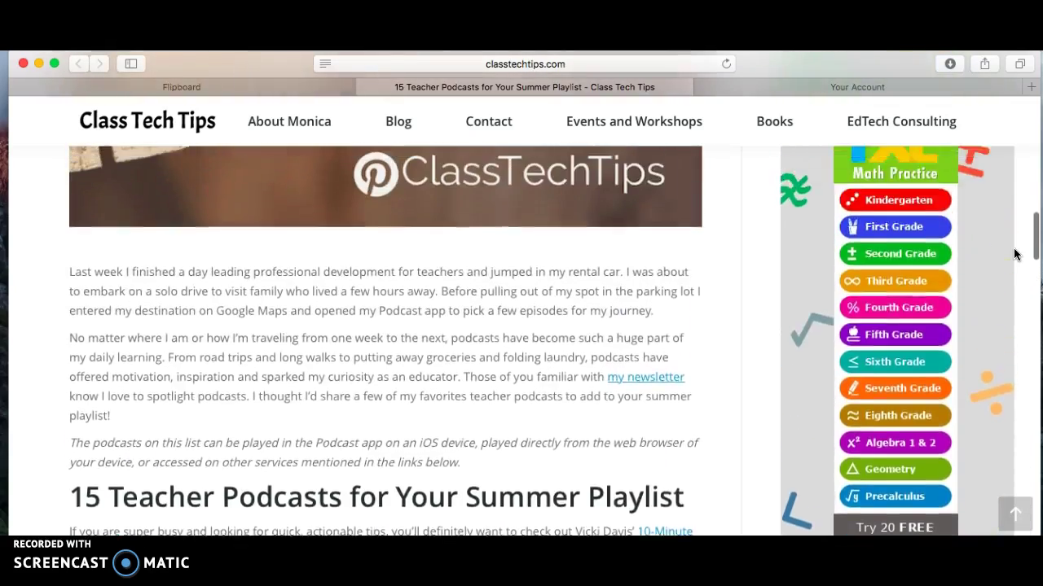
pyautogui.scroll(20, 1014, 255)
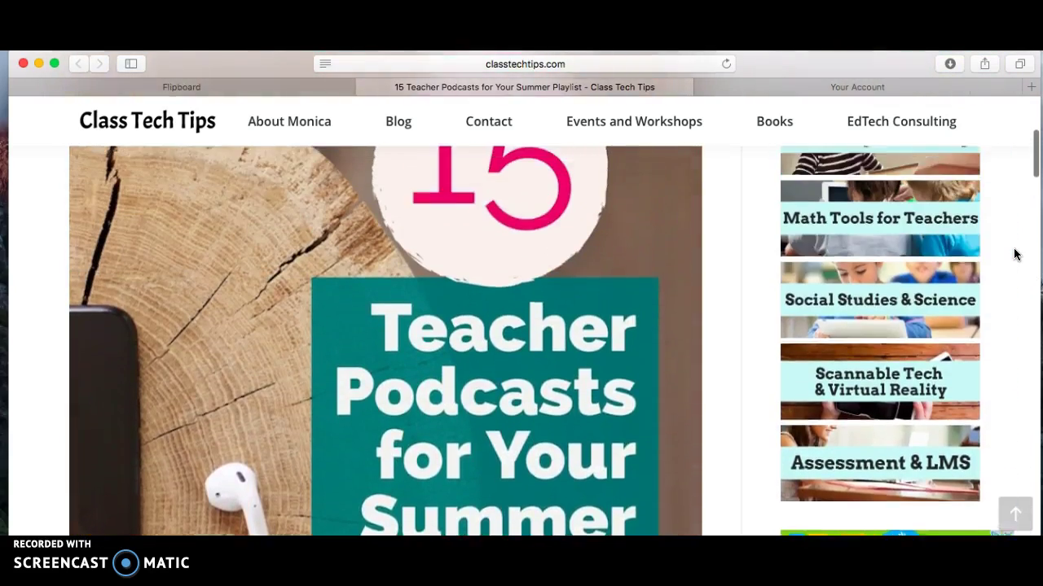
pyautogui.scroll(8, 1014, 255)
pyautogui.click(854, 306)
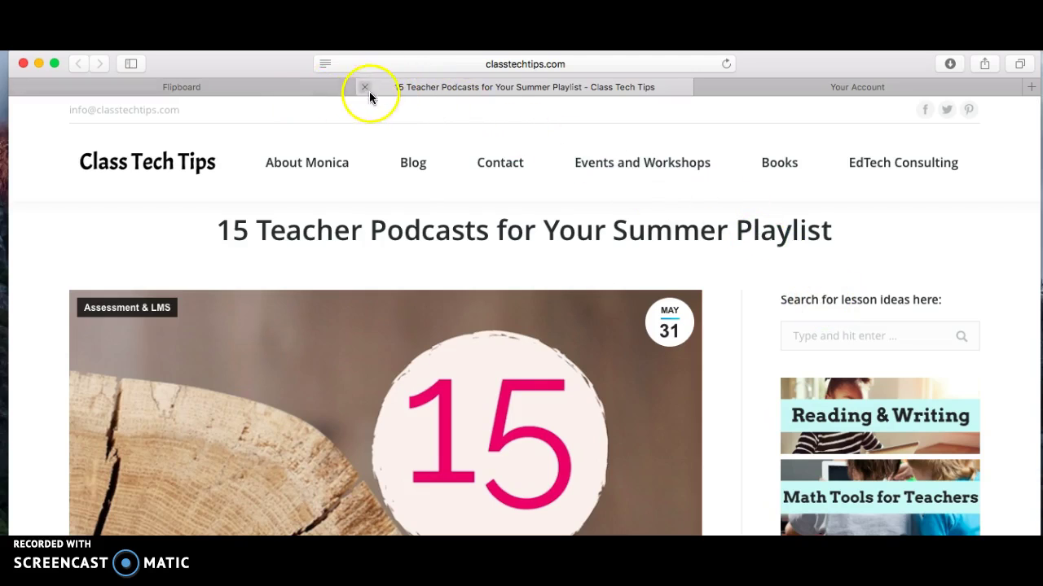
# - Return to the Flipboard feed and flip the podcasts article to pick a magazine
pyautogui.click(332, 84)
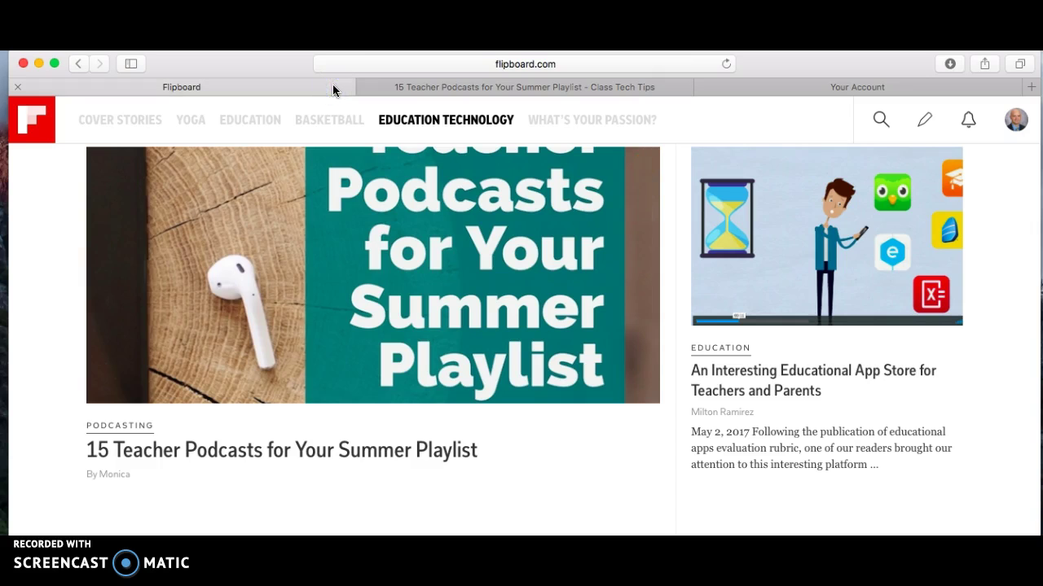
pyautogui.click(410, 93)
pyautogui.click(319, 90)
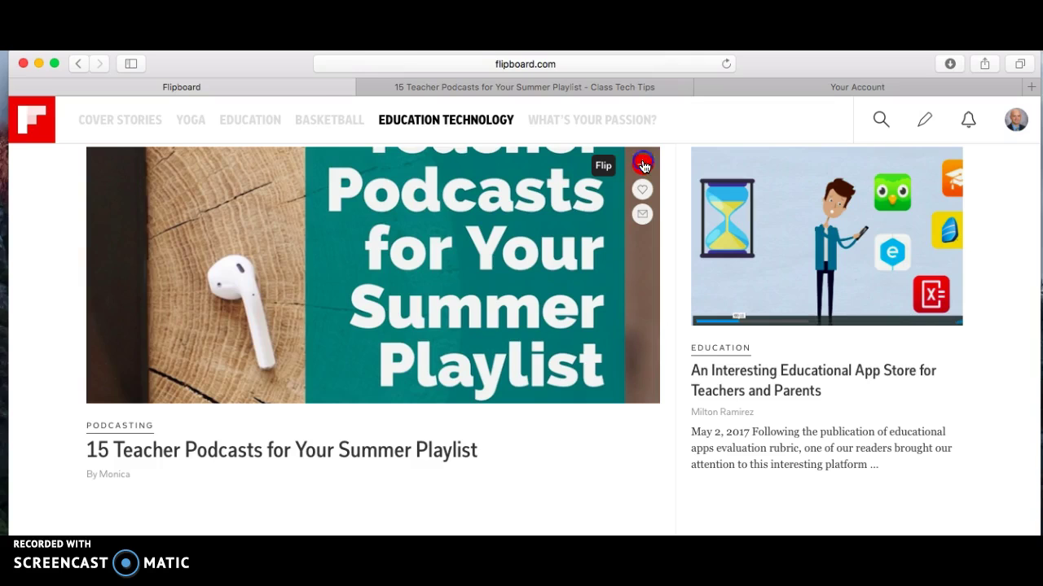
pyautogui.click(642, 166)
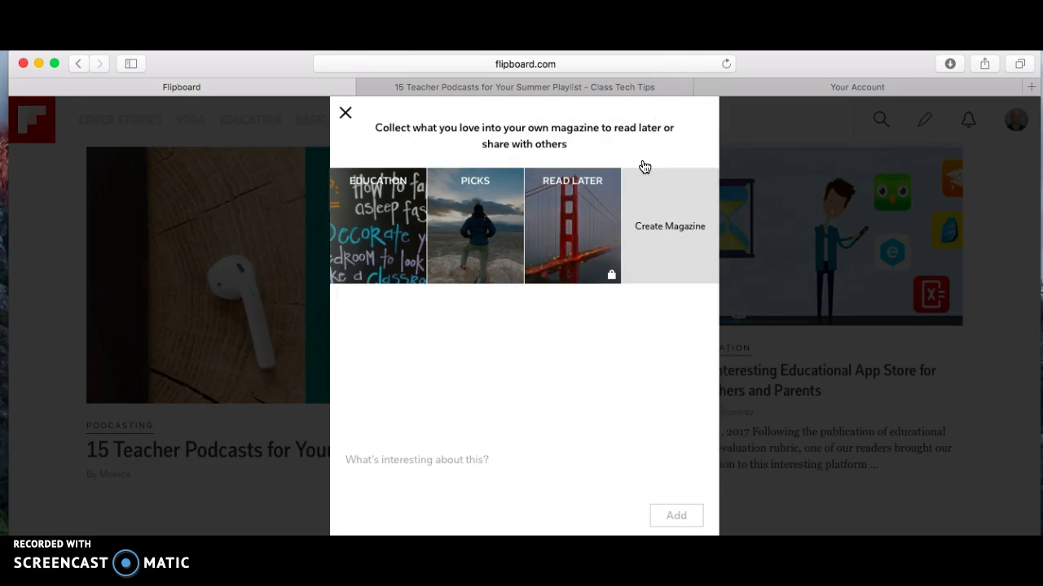
# - Create the public 'Educational Technology' magazine, described as posts and articles on educational technology
pyautogui.click(666, 224)
pyautogui.click(667, 225)
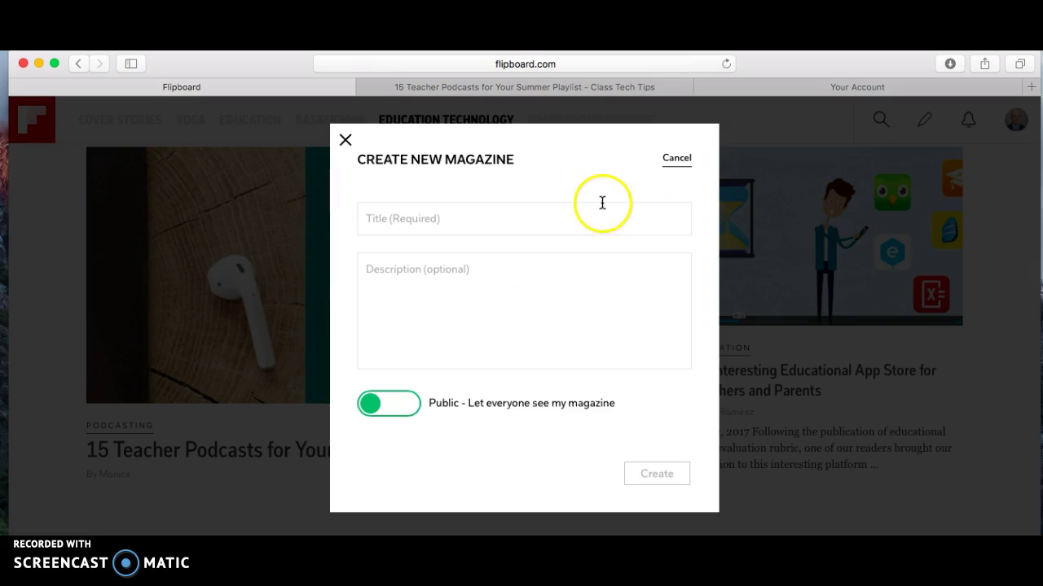
pyautogui.click(580, 226)
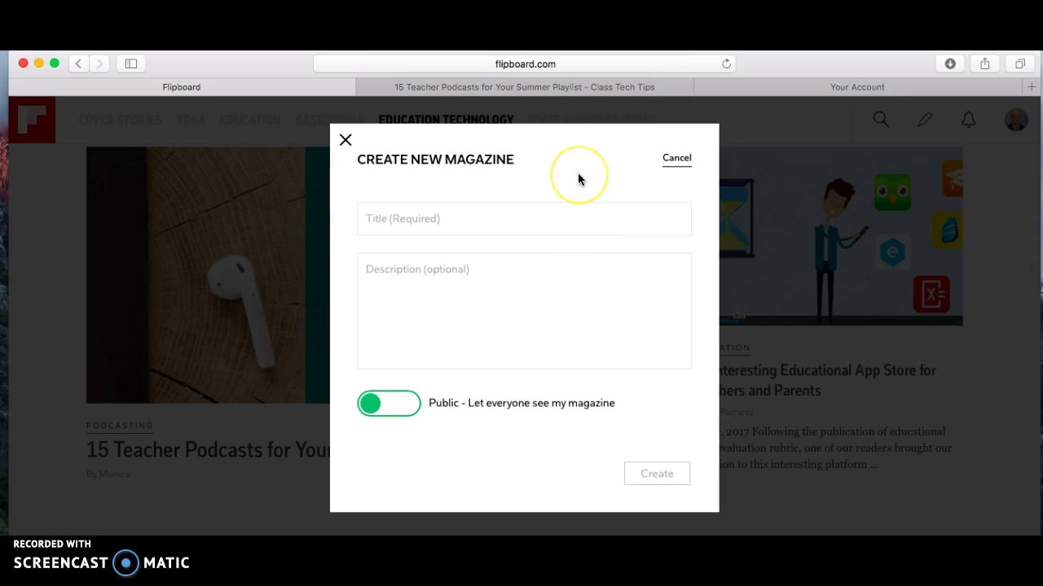
pyautogui.write('Educational ')
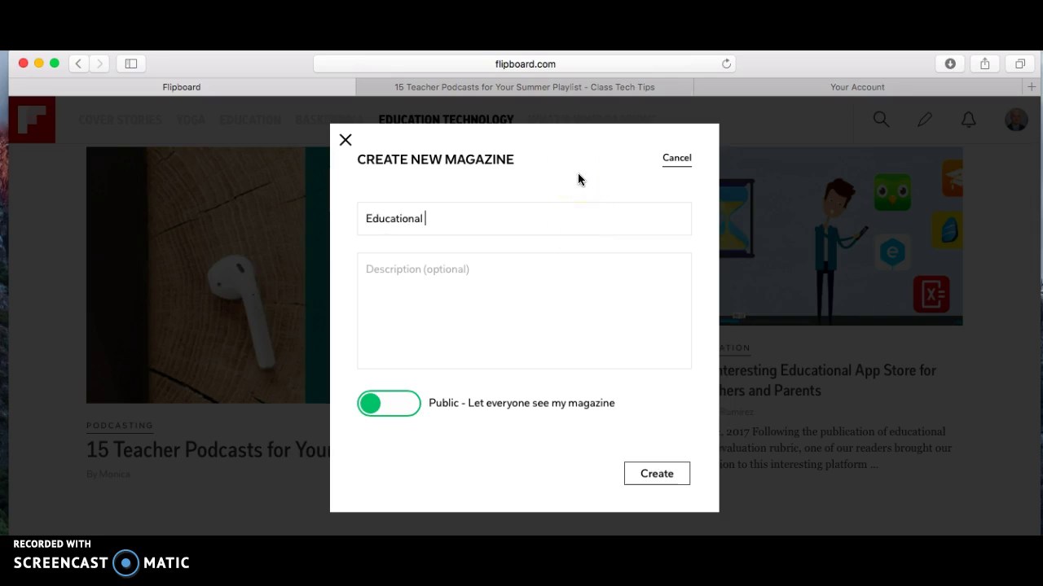
pyautogui.write('Technology')
pyautogui.click(489, 267)
pyautogui.write('p')
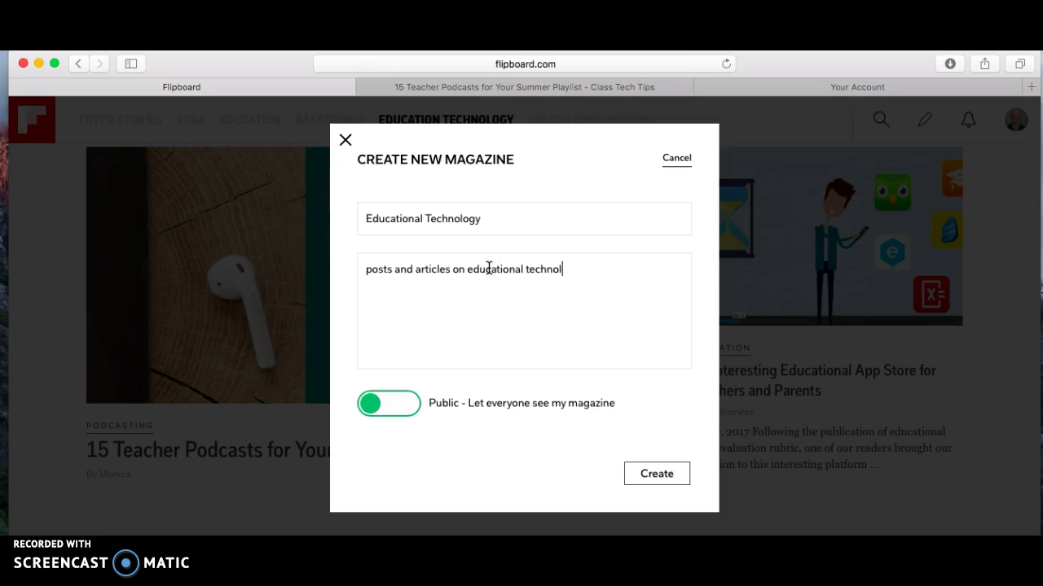
pyautogui.click(409, 407)
pyautogui.click(378, 408)
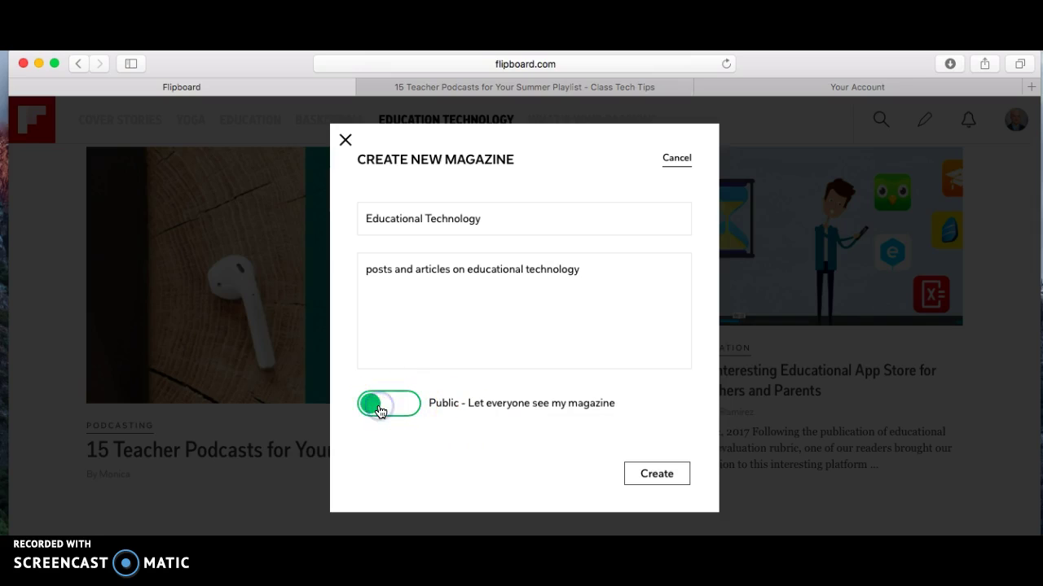
pyautogui.click(658, 473)
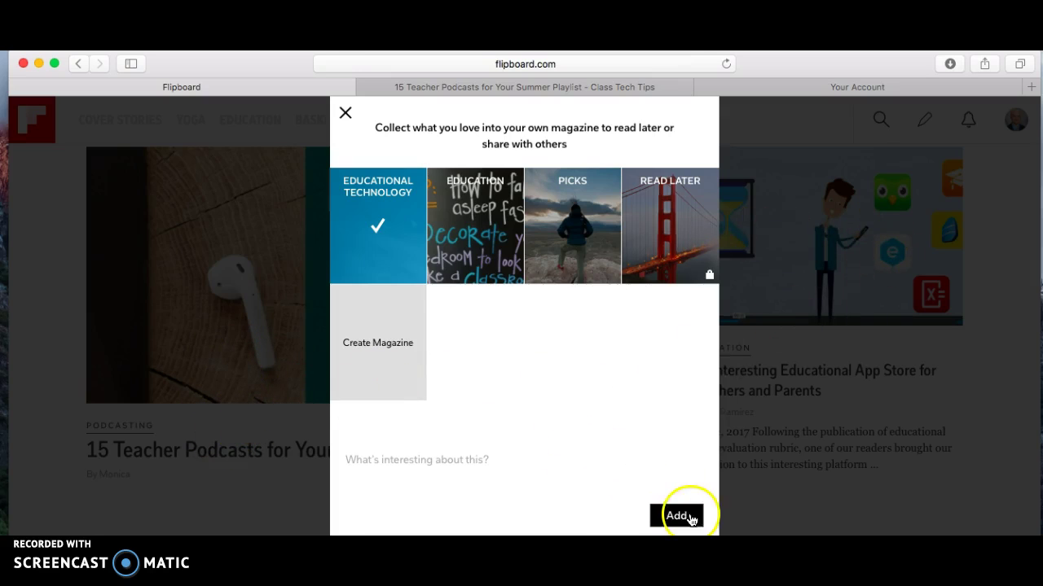
# - Add the podcasts article to Educational Technology and confirm it became the magazine cover
pyautogui.click(686, 518)
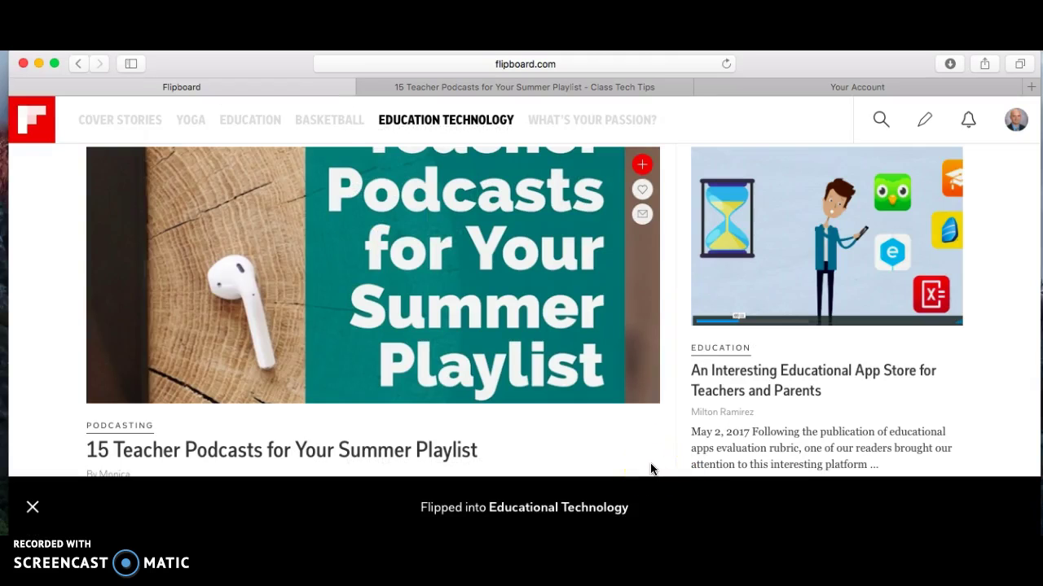
pyautogui.click(641, 164)
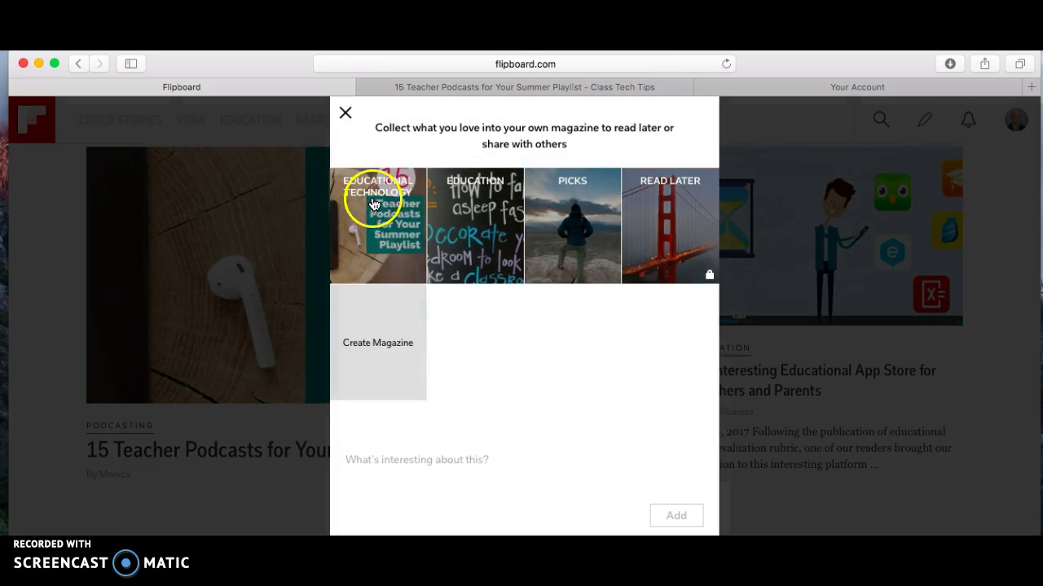
pyautogui.click(345, 113)
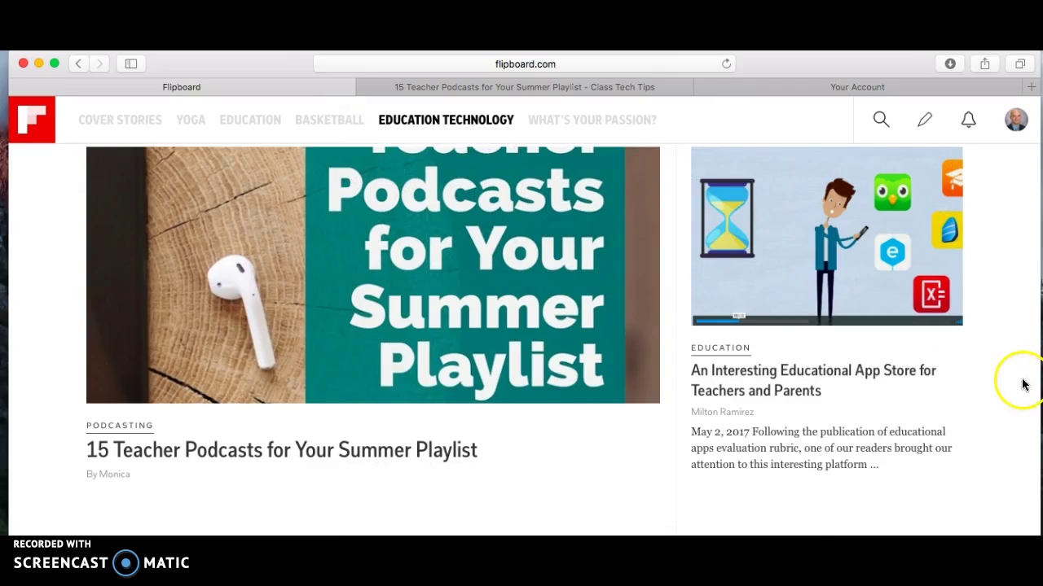
pyautogui.scroll(-1, 1024, 384)
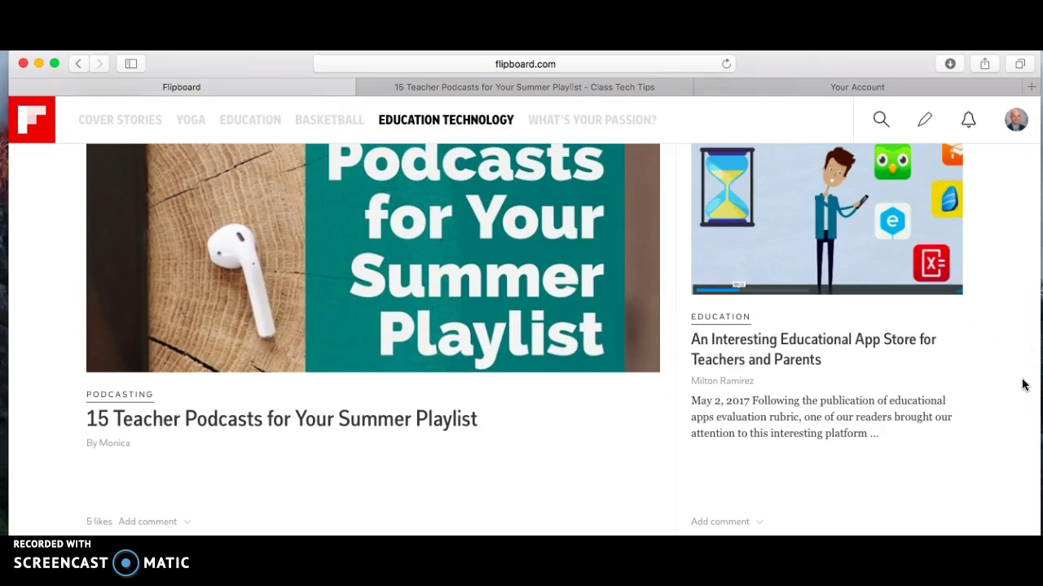
# - Open 'An Interesting Educational App Store for Teachers and Parents' and scroll through it
pyautogui.click(828, 346)
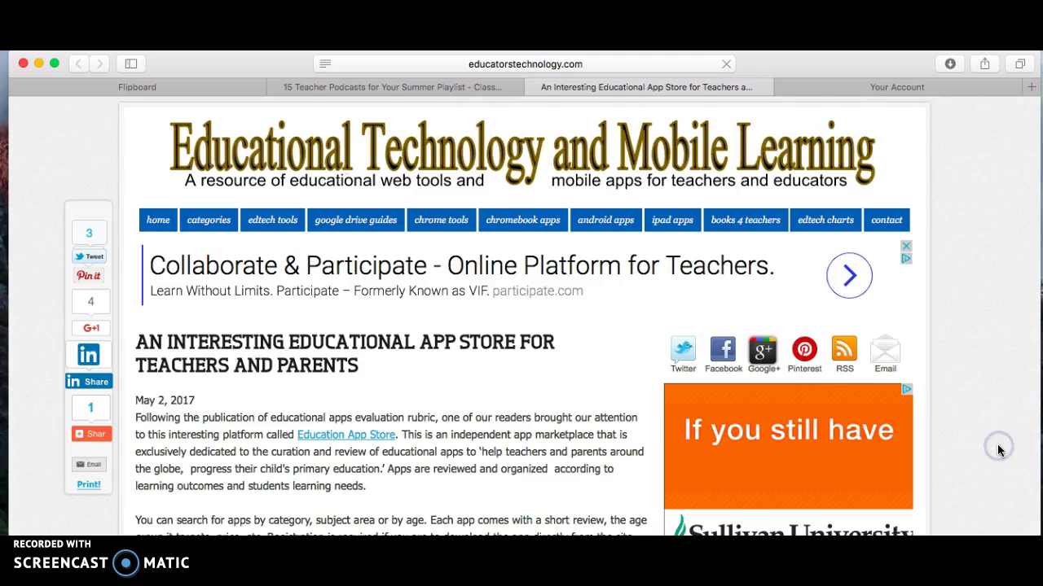
pyautogui.scroll(-5, 999, 450)
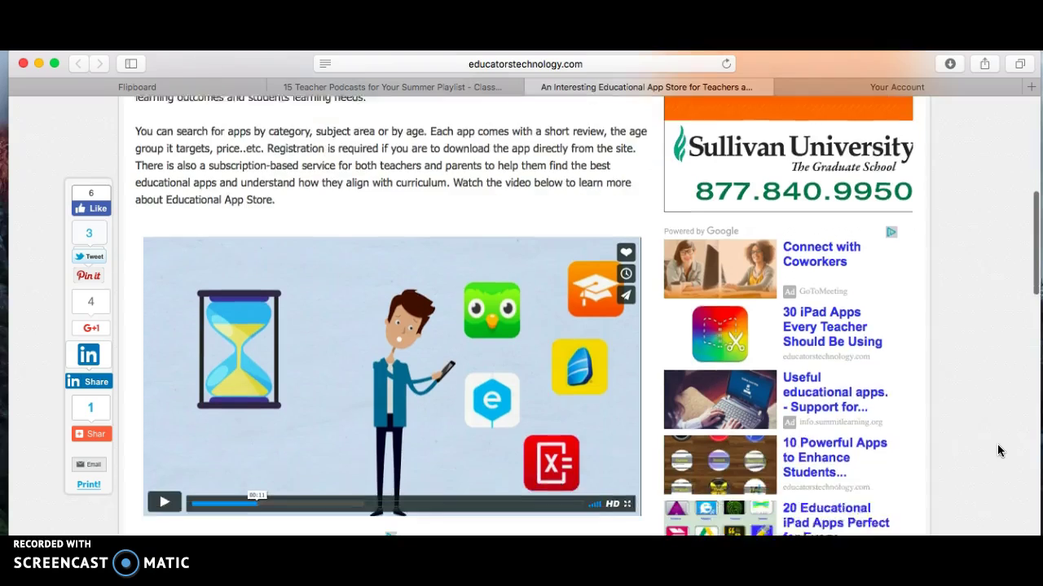
pyautogui.scroll(-2, 999, 451)
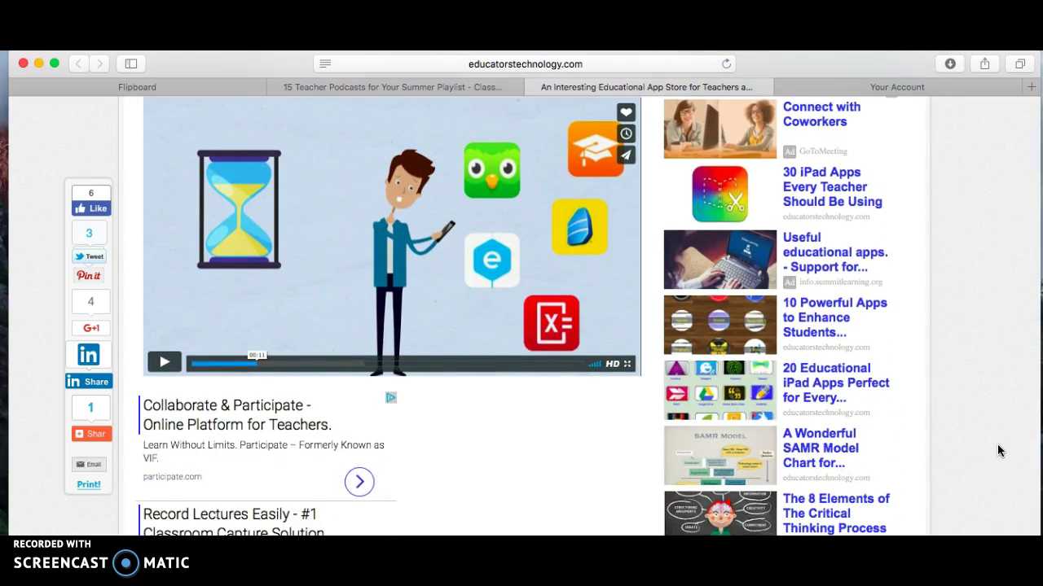
pyautogui.scroll(-4, 998, 451)
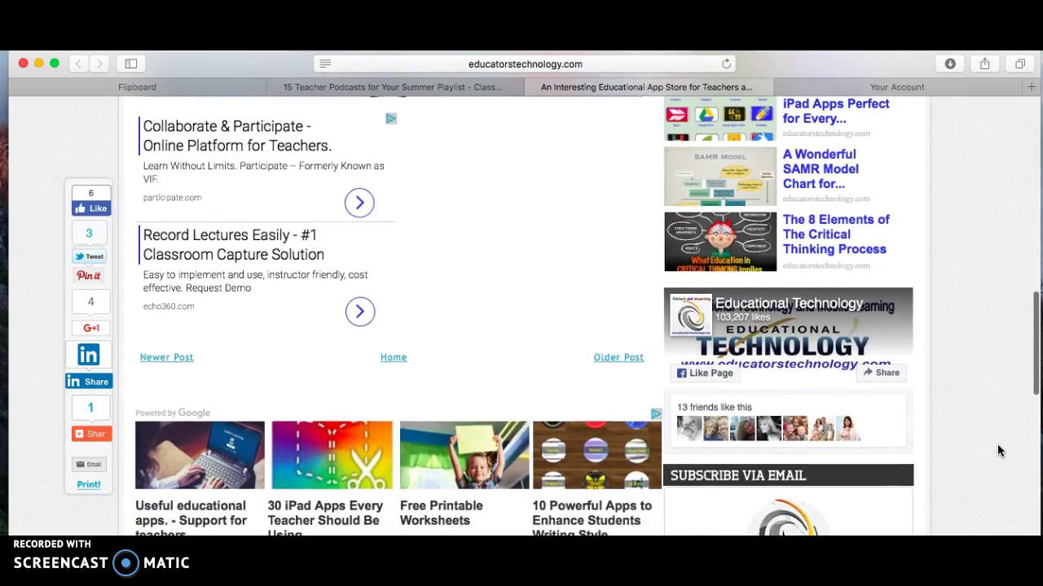
pyautogui.scroll(8, 998, 451)
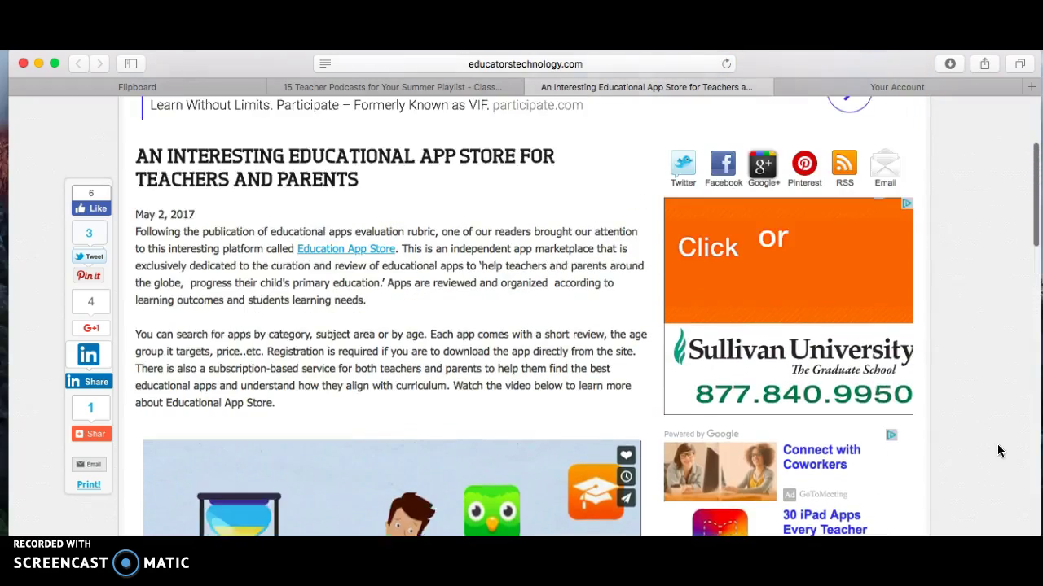
pyautogui.scroll(2, 999, 451)
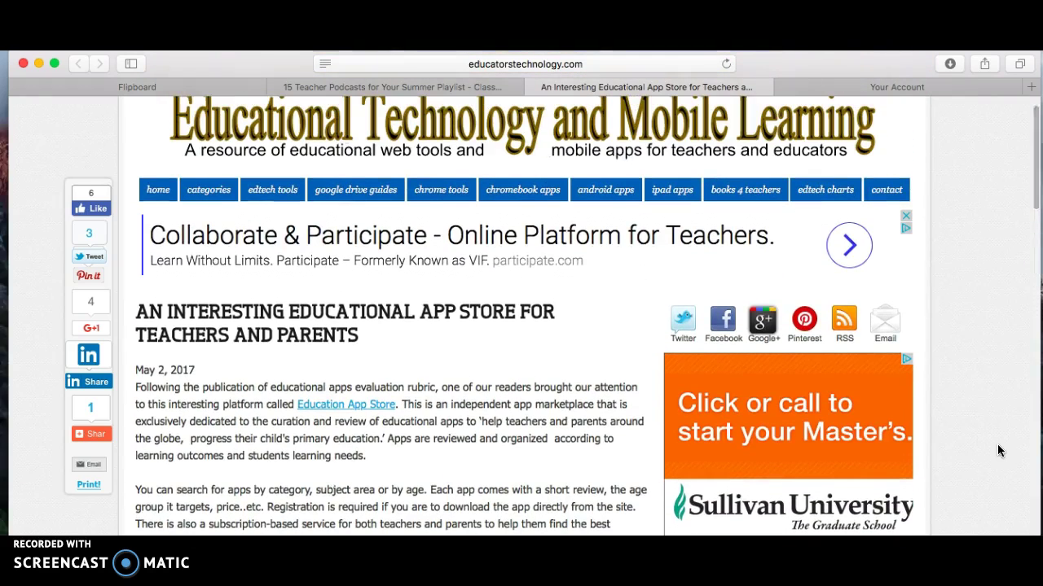
pyautogui.scroll(1, 997, 444)
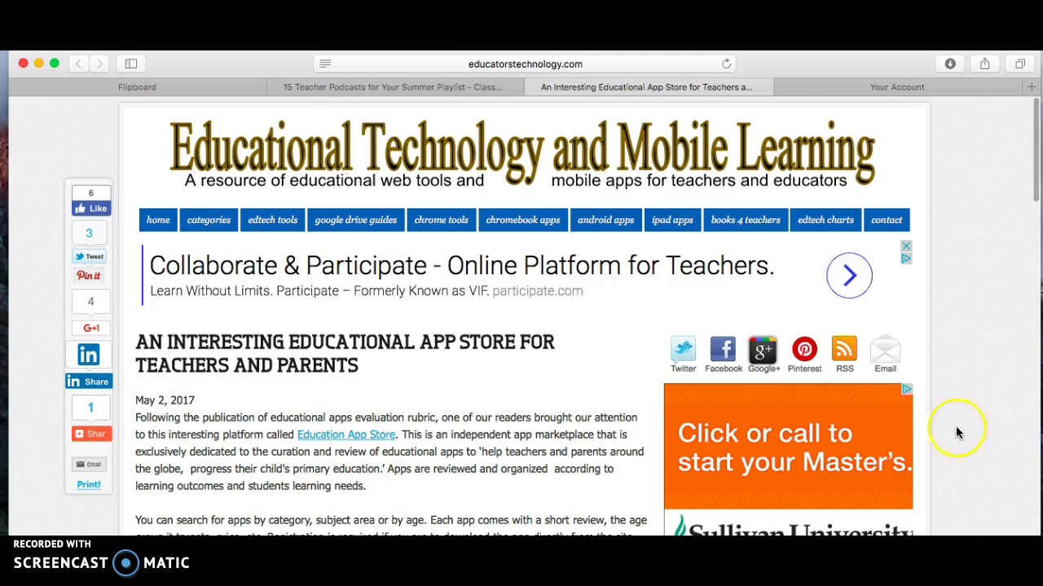
# - Close both article tabs and bring the App Store story back into view in Flipboard
pyautogui.click(531, 86)
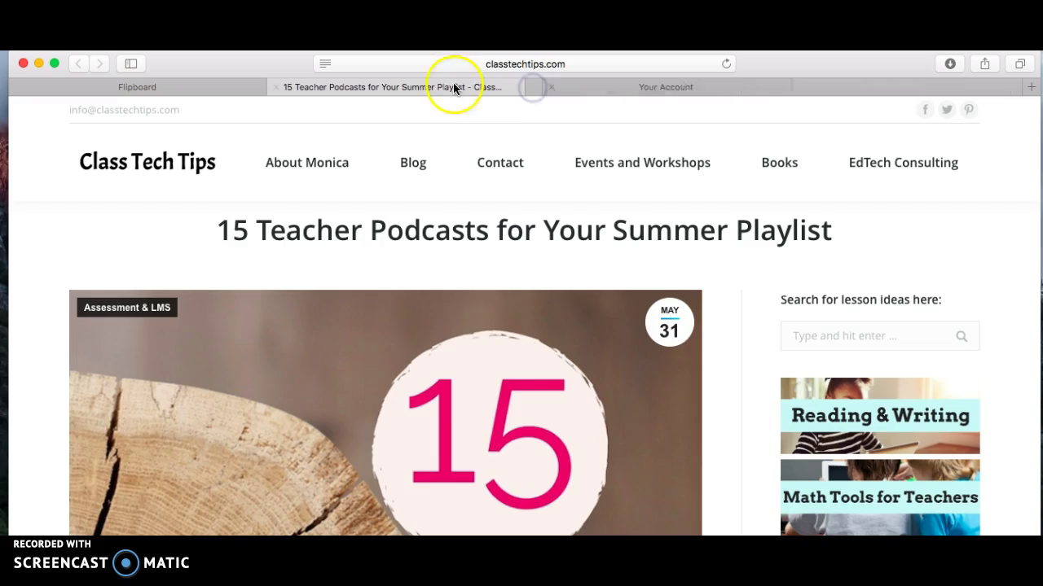
pyautogui.click(275, 86)
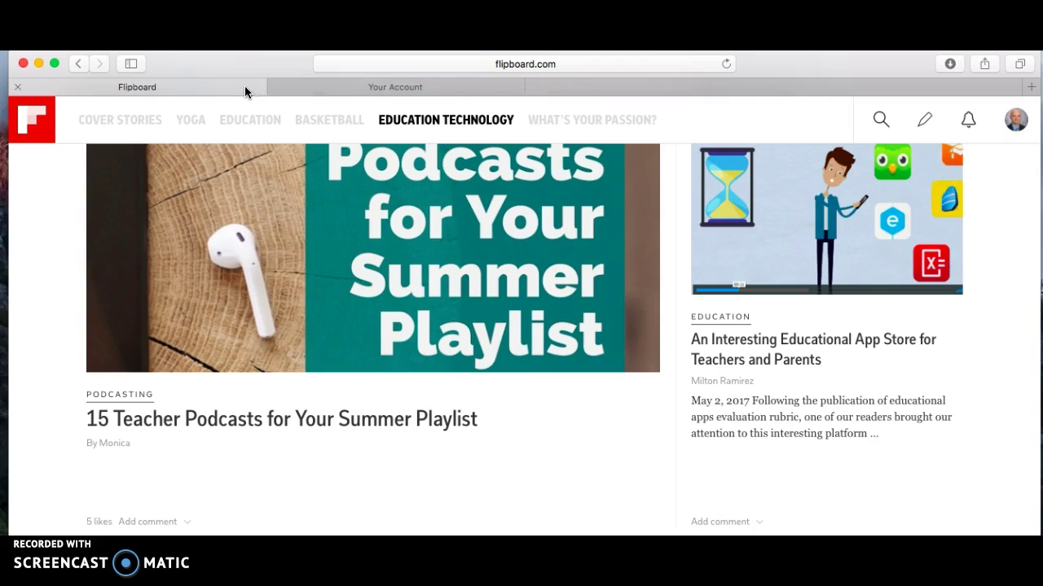
pyautogui.click(1012, 233)
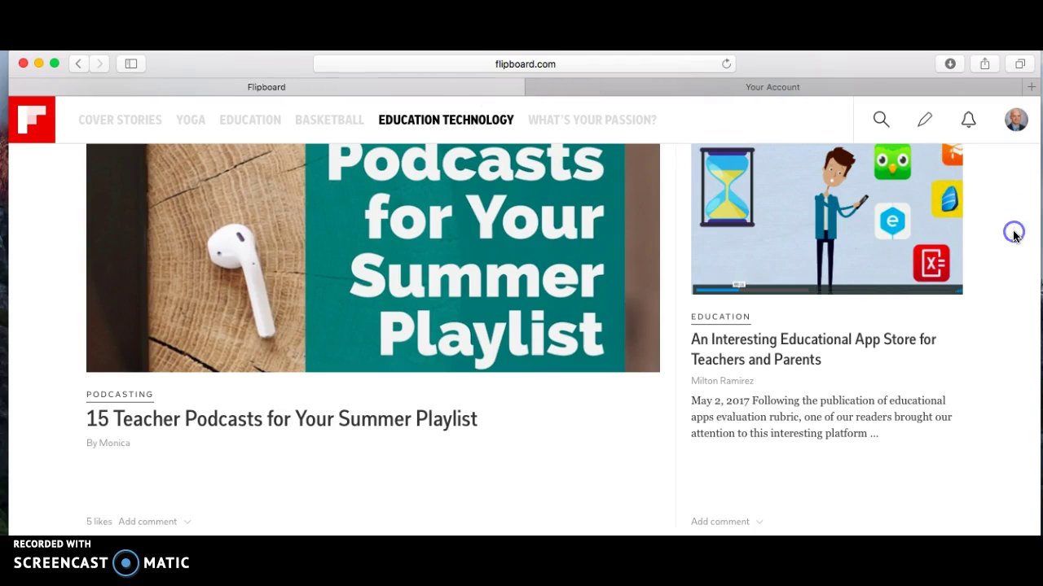
pyautogui.scroll(3, 1014, 235)
pyautogui.moveTo(947, 228)
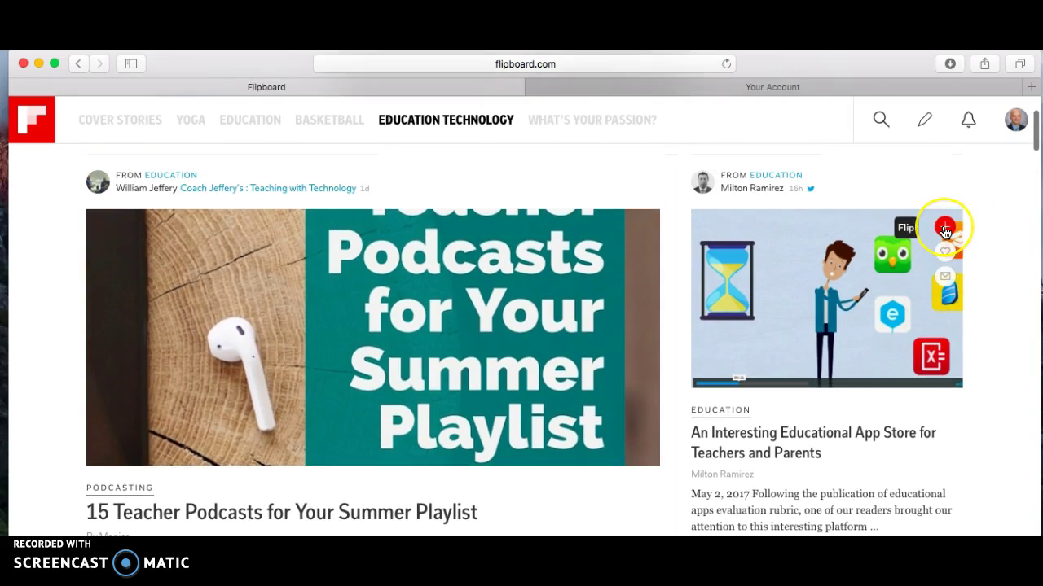
# - Flip the App Store article into a new magazine titled 'Parent Information'
pyautogui.click(945, 229)
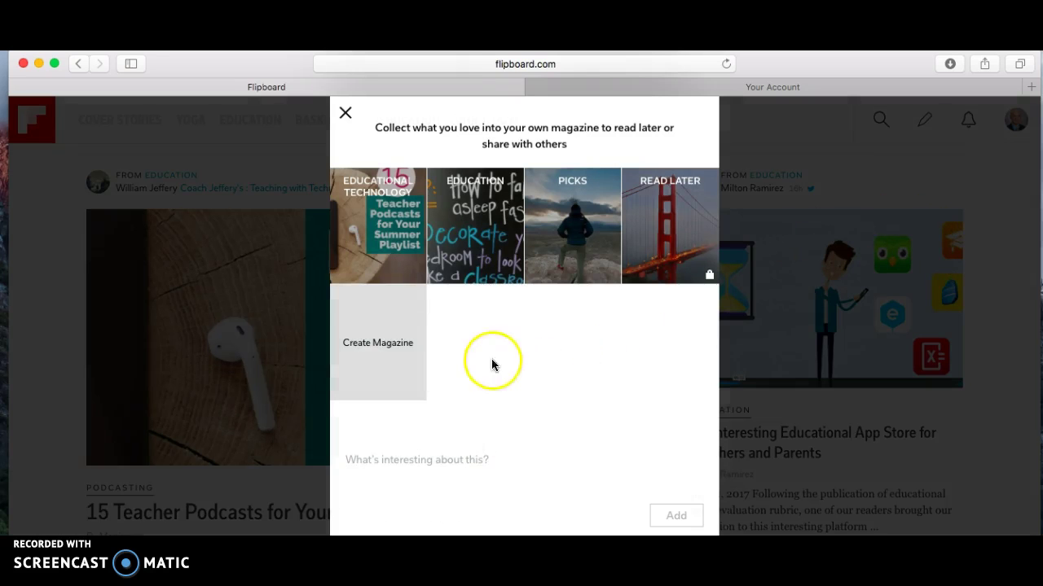
pyautogui.click(370, 352)
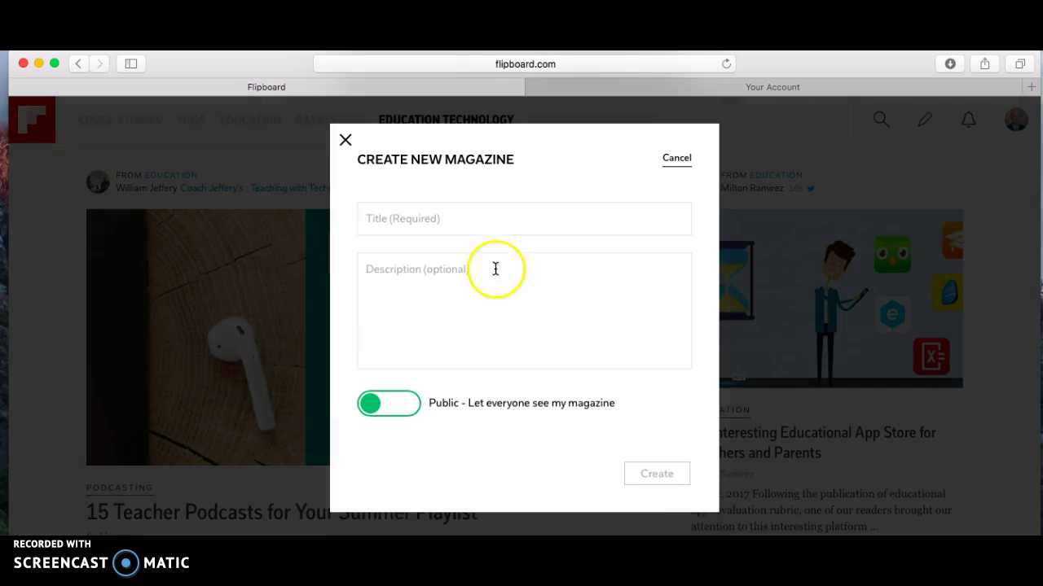
pyautogui.click(494, 227)
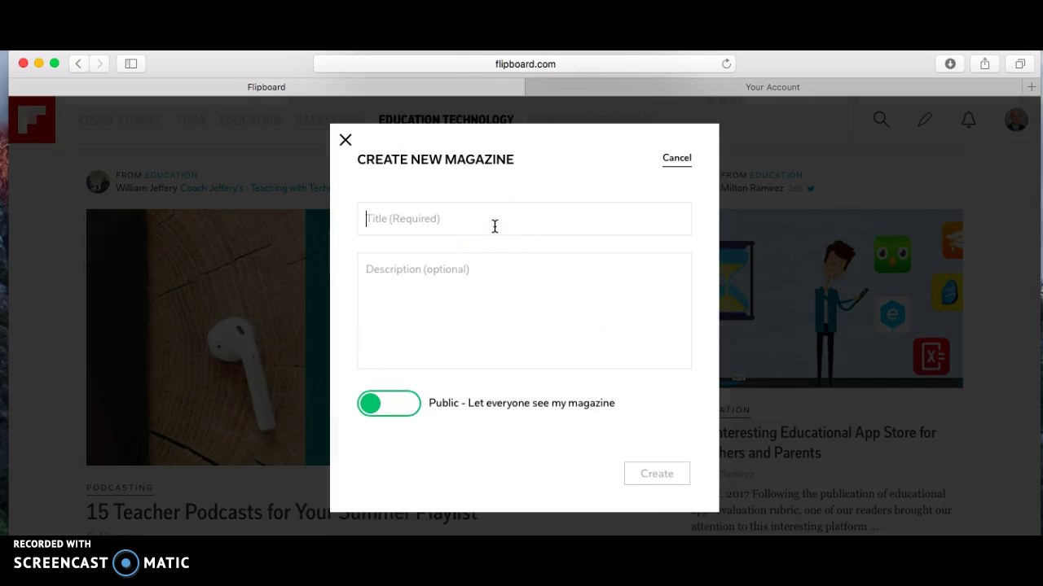
pyautogui.write('P')
pyautogui.press('BackSpace')
pyautogui.write('Parent Information')
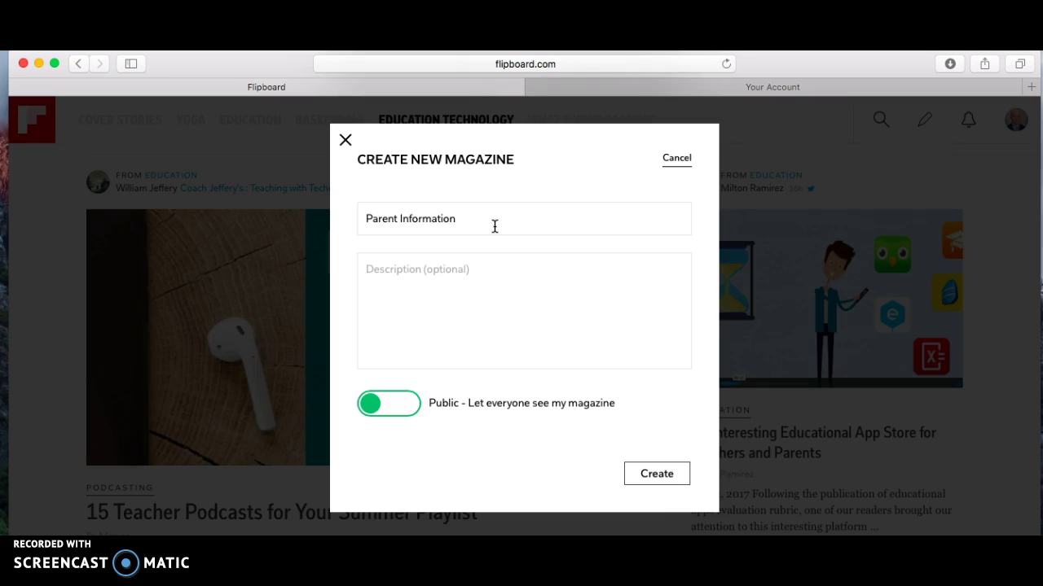
# - Describe the magazine as 'Share resources with parents' and create it
pyautogui.click(559, 260)
pyautogui.click(543, 270)
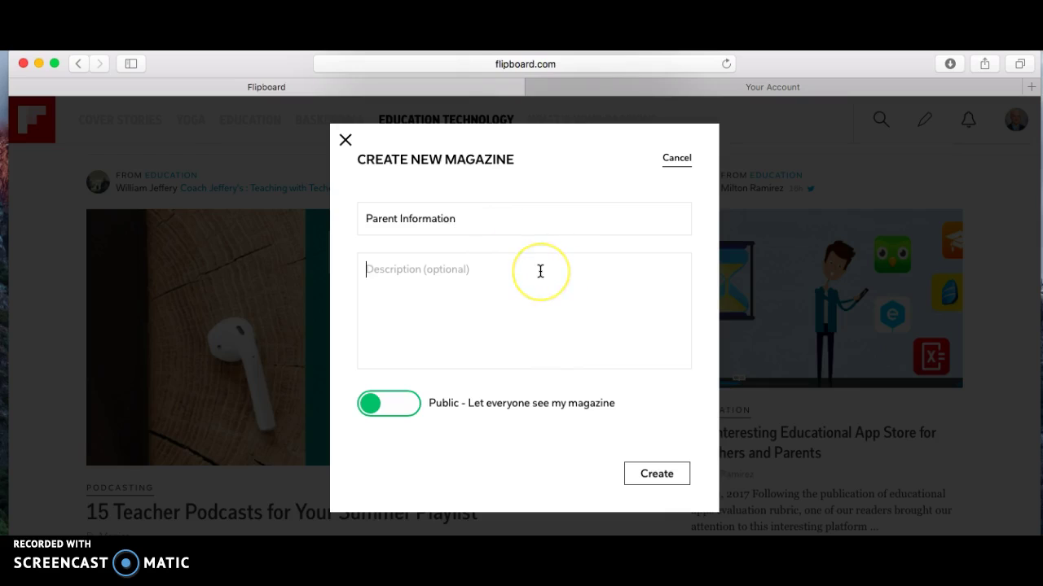
pyautogui.write('Share resources with parents')
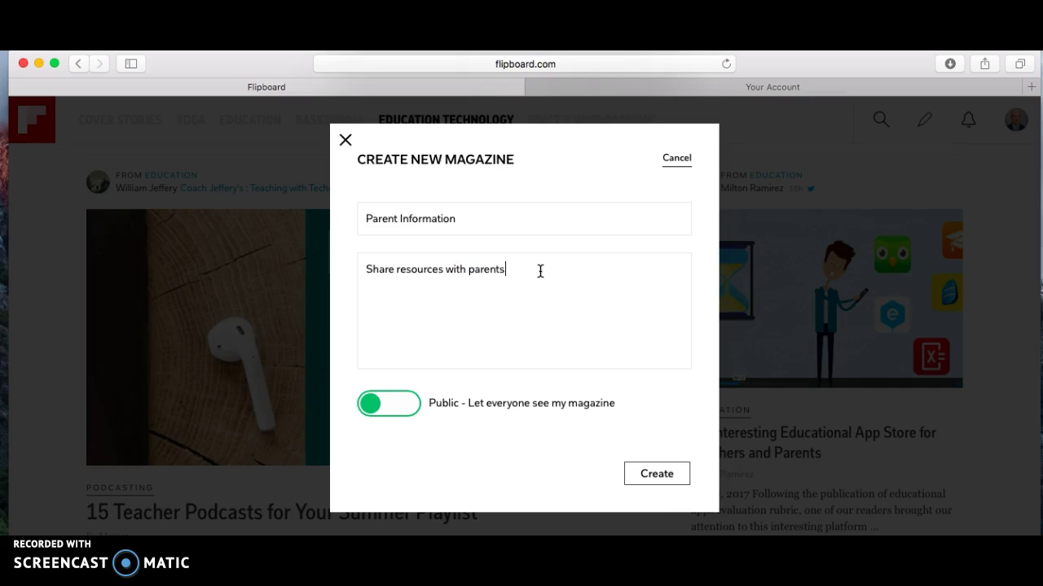
pyautogui.click(587, 163)
pyautogui.click(667, 482)
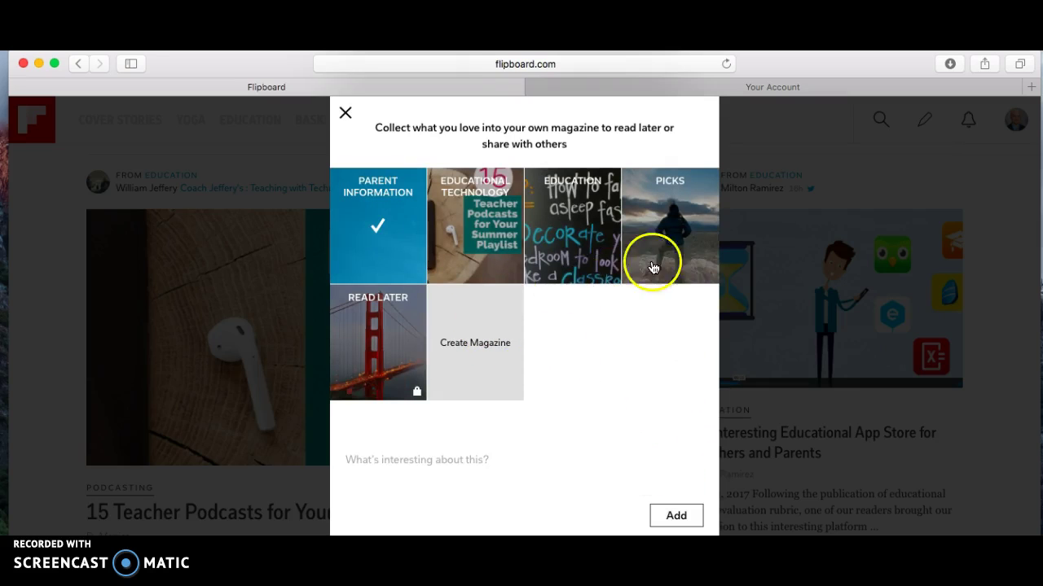
# - Add the current article to Parent Information, then scroll the feed down to 'Education Technology as The New Normal'
pyautogui.click(677, 516)
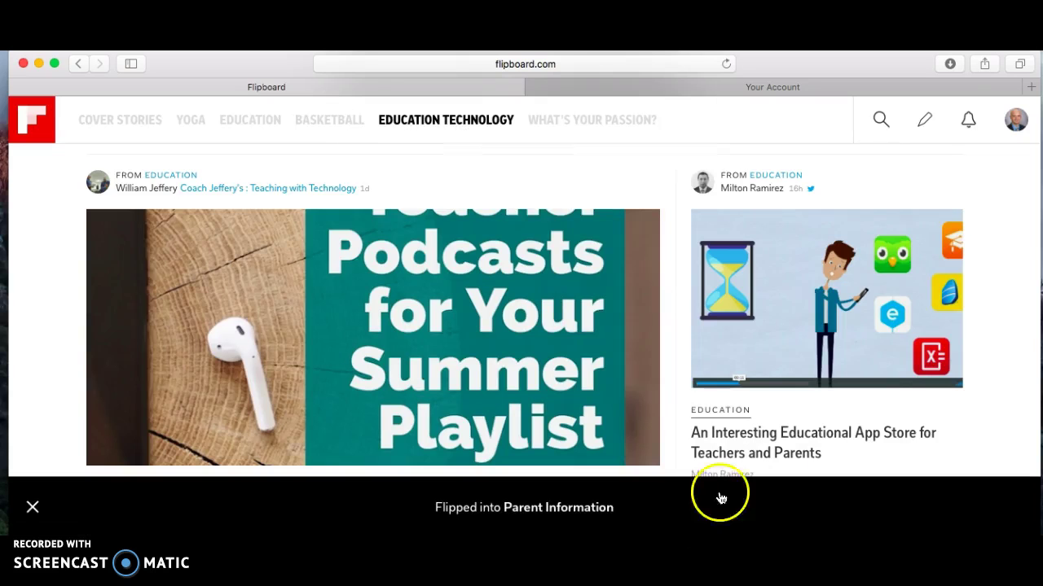
pyautogui.scroll(-5, 1010, 311)
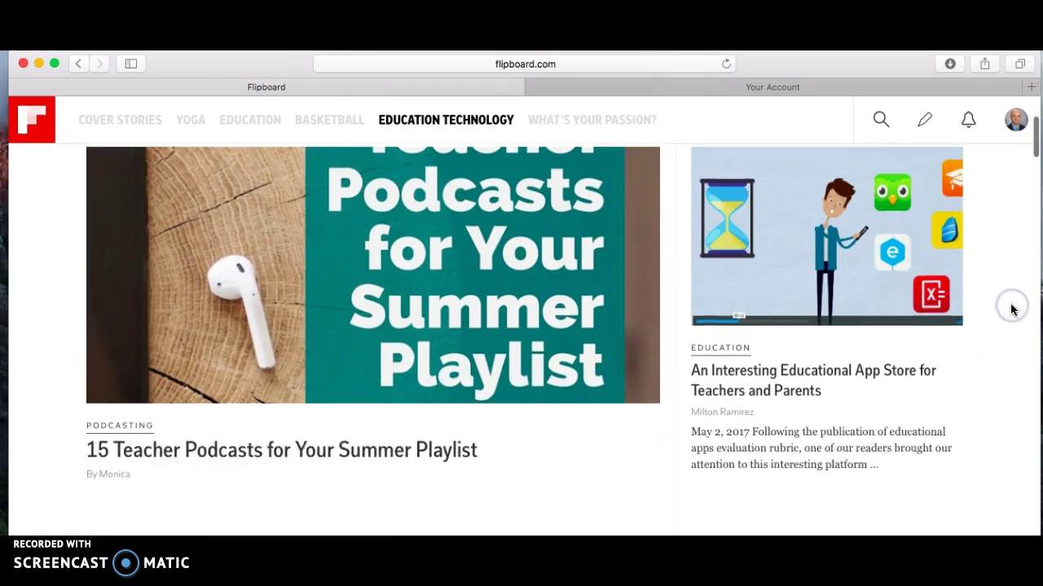
pyautogui.scroll(-5, 1010, 311)
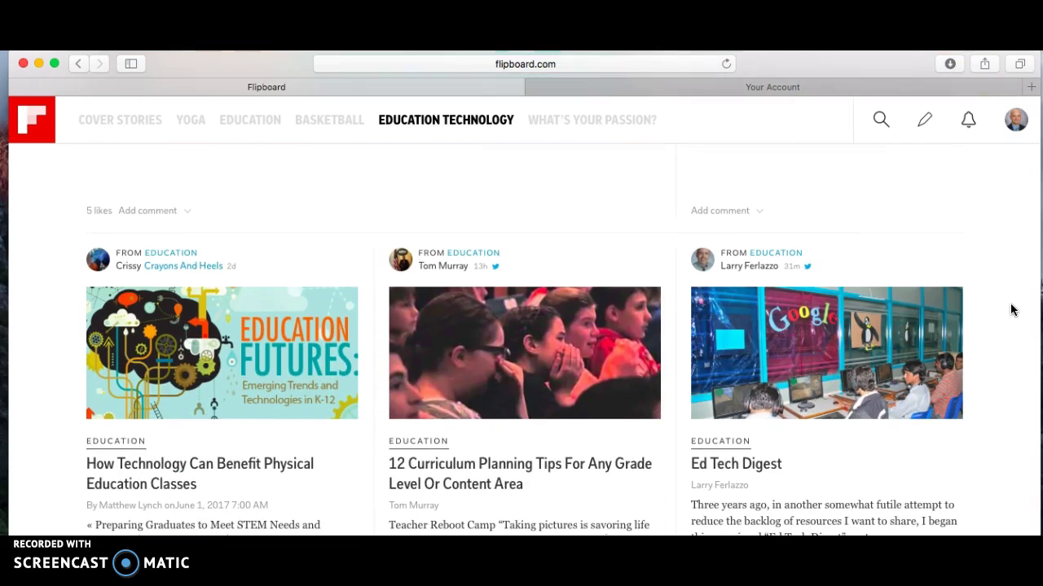
pyautogui.scroll(-3, 1010, 310)
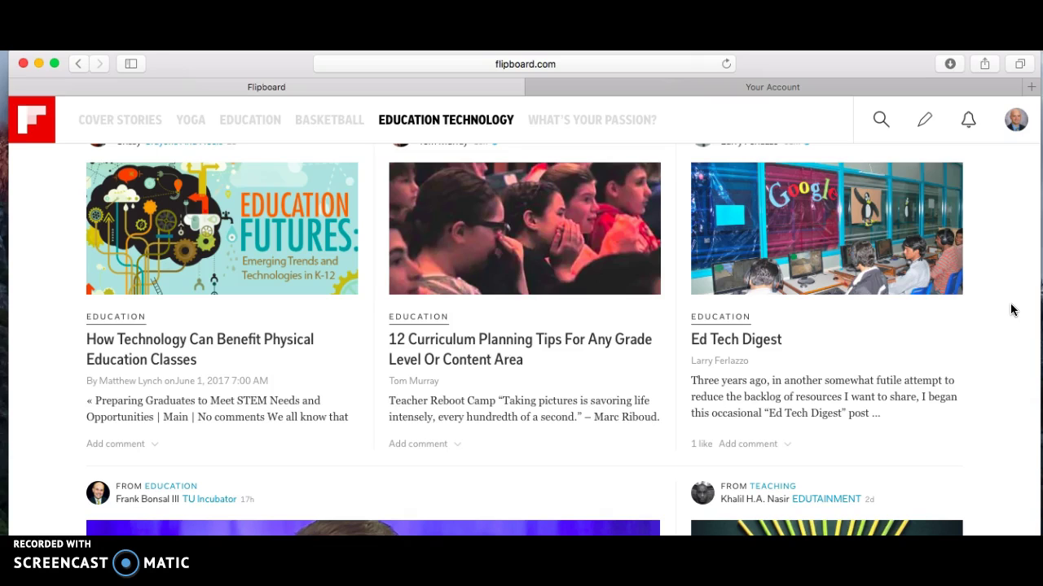
pyautogui.scroll(-8, 1010, 310)
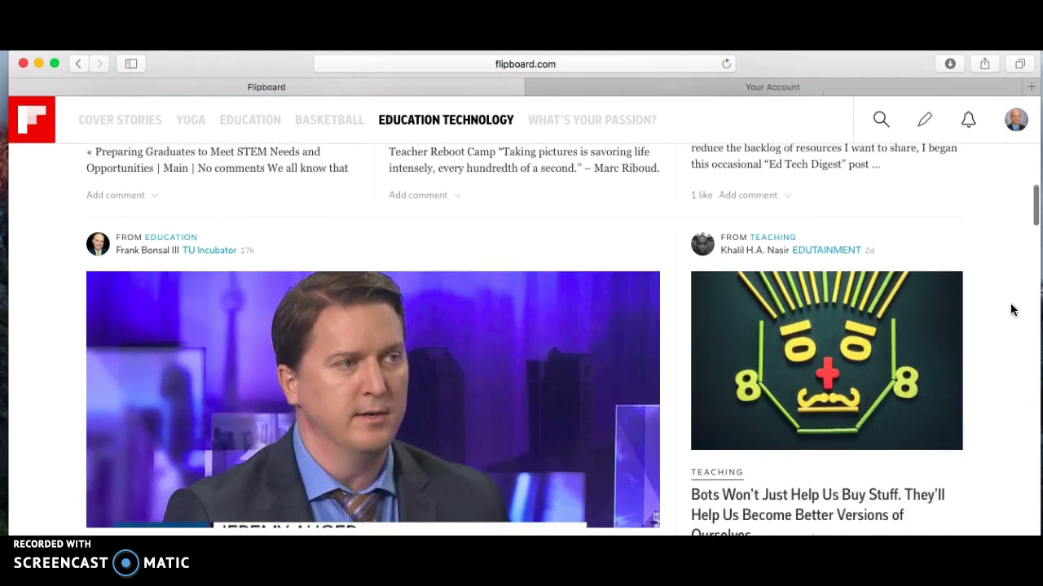
pyautogui.scroll(-2, 1010, 311)
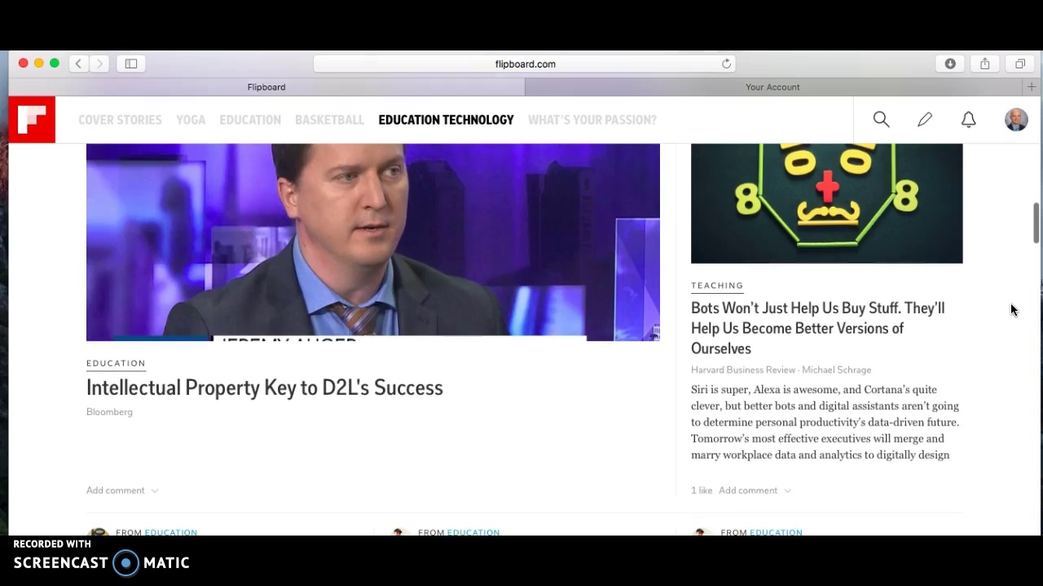
pyautogui.scroll(-4, 1010, 311)
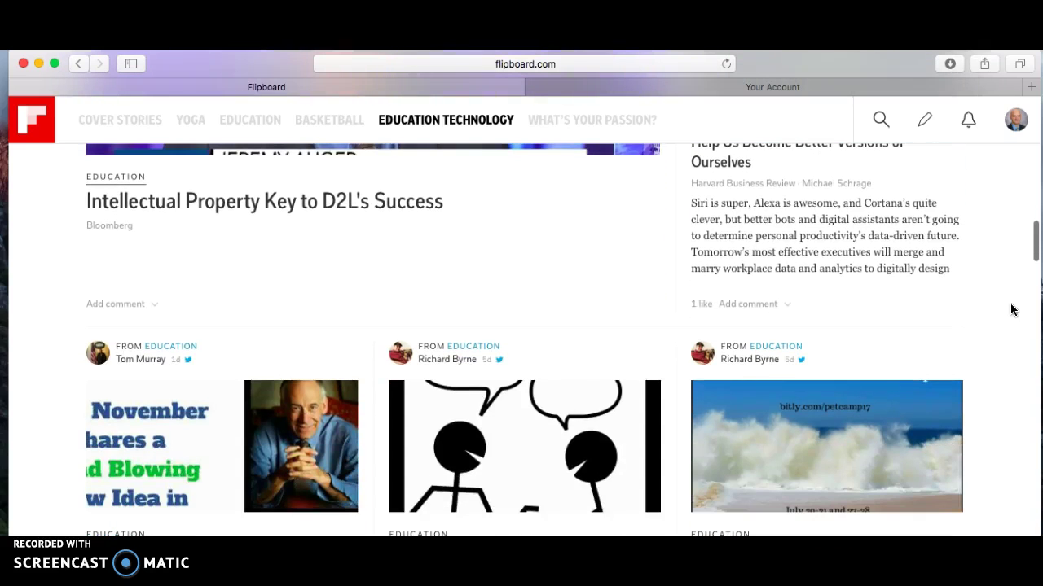
pyautogui.scroll(-2, 1010, 311)
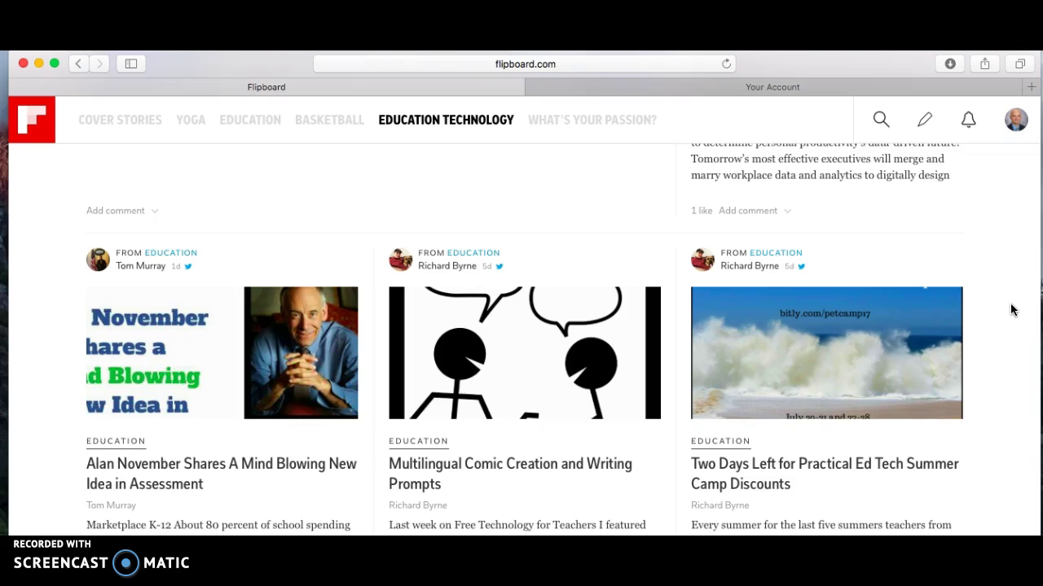
pyautogui.scroll(-8, 1010, 310)
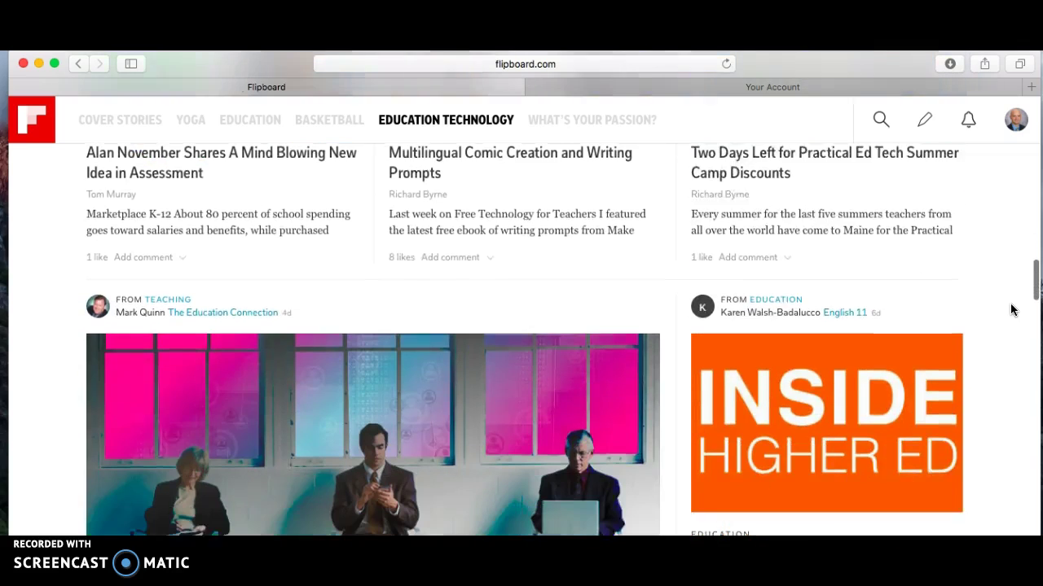
pyautogui.scroll(-2, 1010, 311)
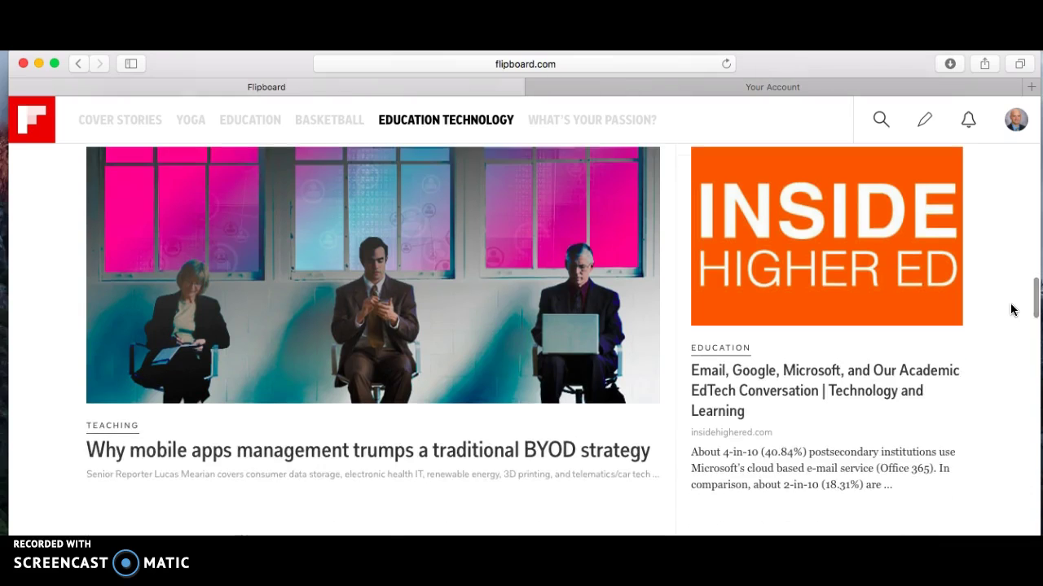
pyautogui.scroll(-1, 1010, 310)
pyautogui.scroll(-3, 1010, 310)
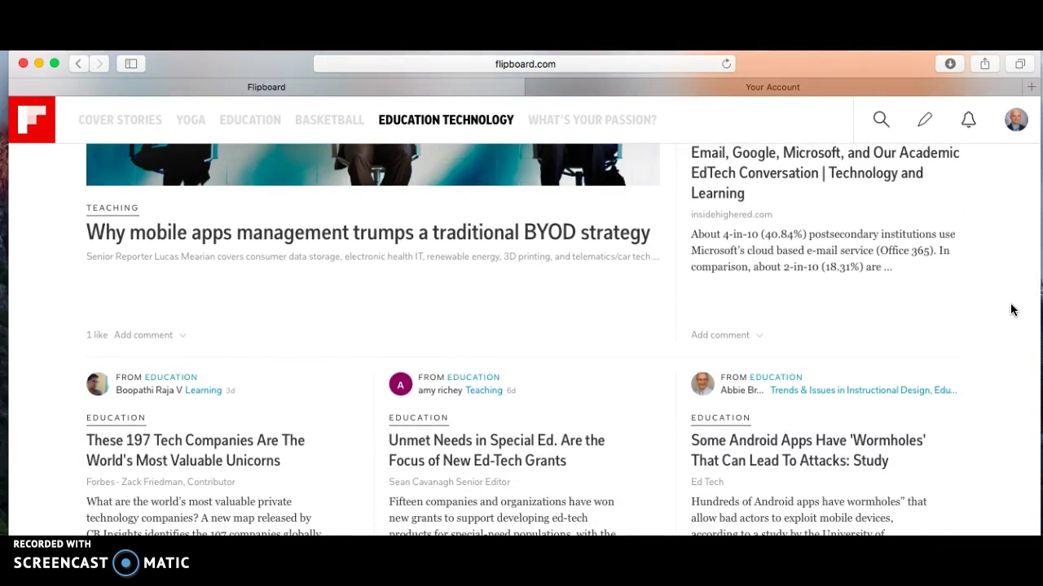
pyautogui.scroll(-6, 1011, 309)
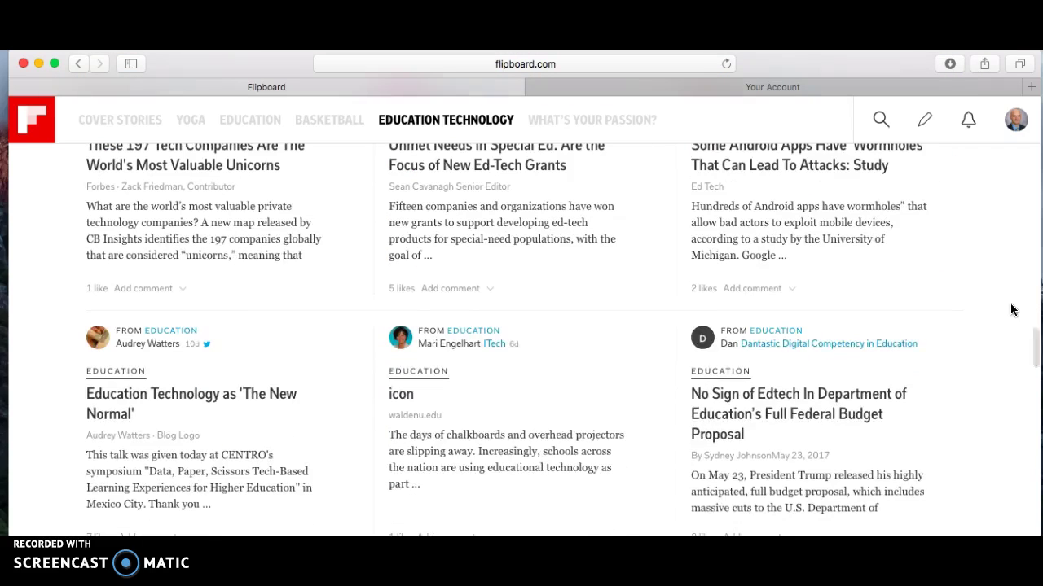
# - Open 'Education Technology as The New Normal' on hackeducation.com in a new tab and scroll through it
pyautogui.click(175, 401)
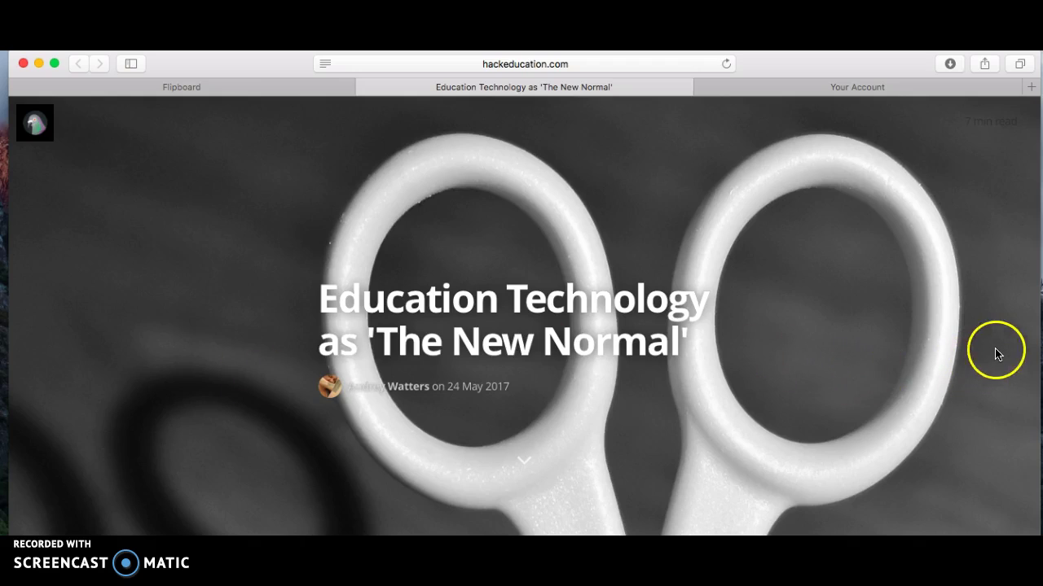
pyautogui.scroll(-5, 1000, 349)
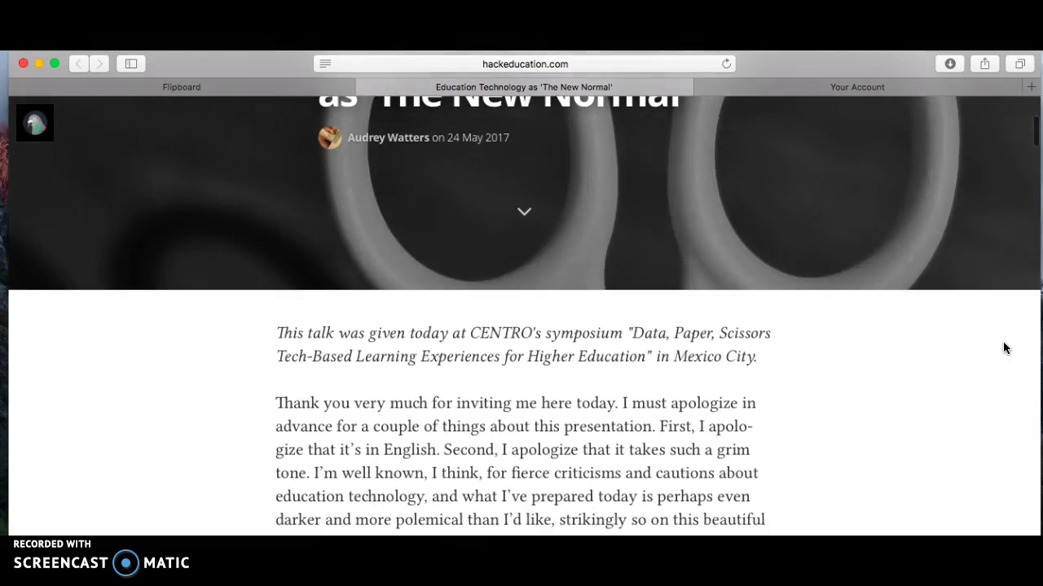
pyautogui.scroll(-10, 1002, 342)
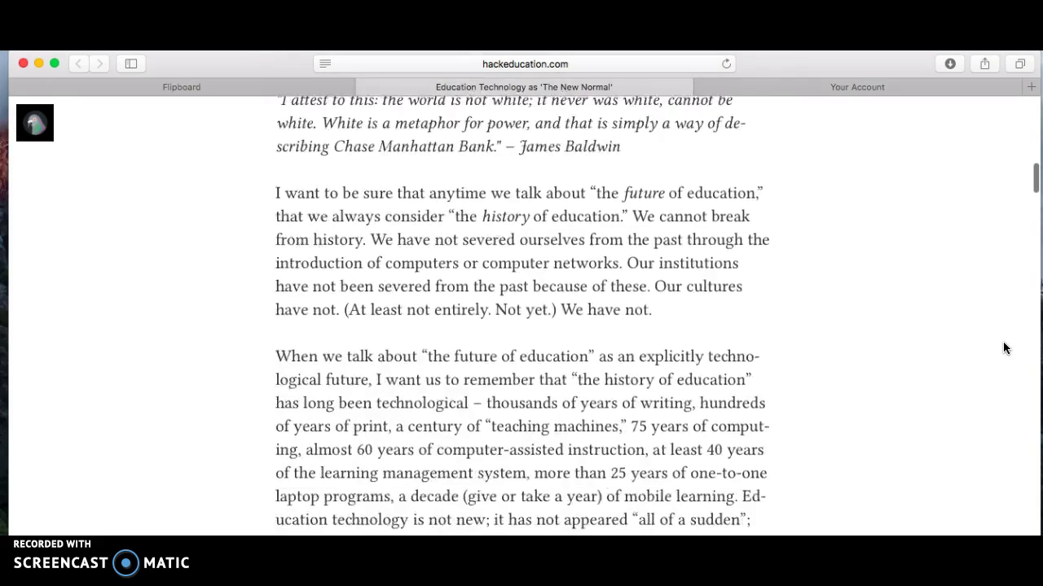
pyautogui.scroll(-4, 1003, 347)
pyautogui.scroll(-2, 1003, 347)
# - Return to the top of the article, then switch back to the Flipboard tab
pyautogui.scroll(2, 1003, 348)
pyautogui.click(1037, 204)
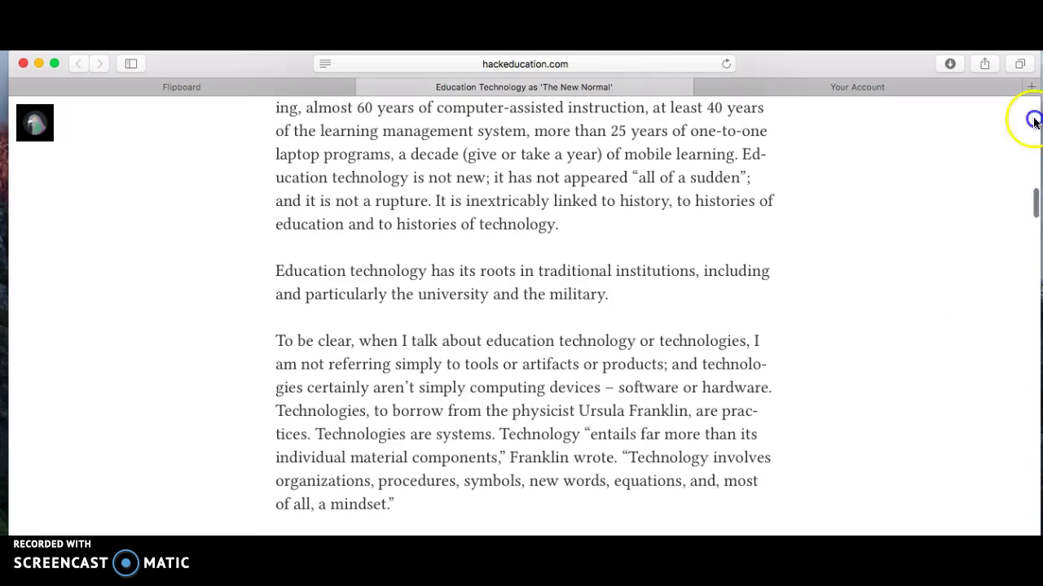
pyautogui.click(1031, 110)
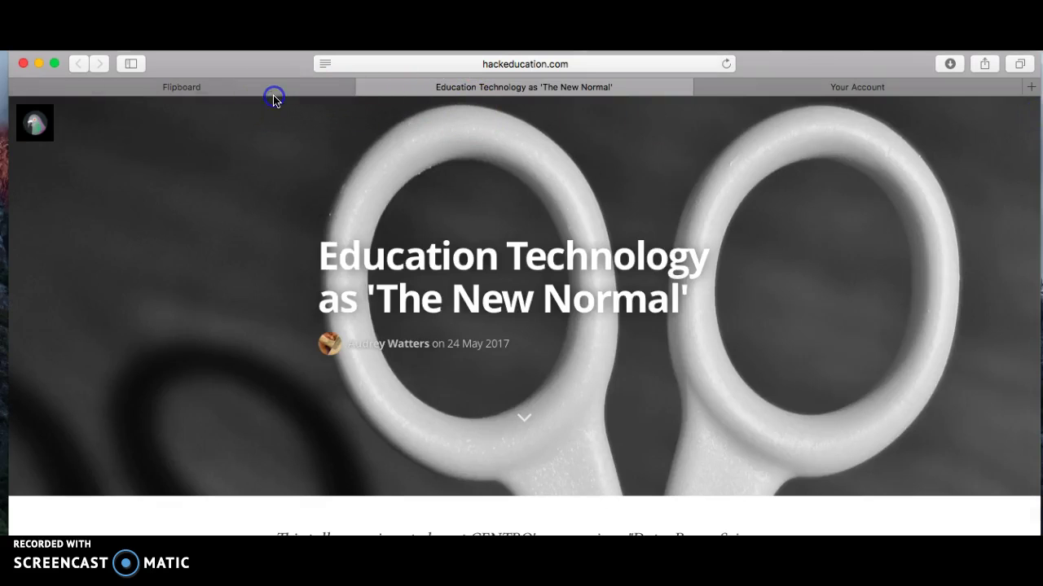
pyautogui.click(269, 89)
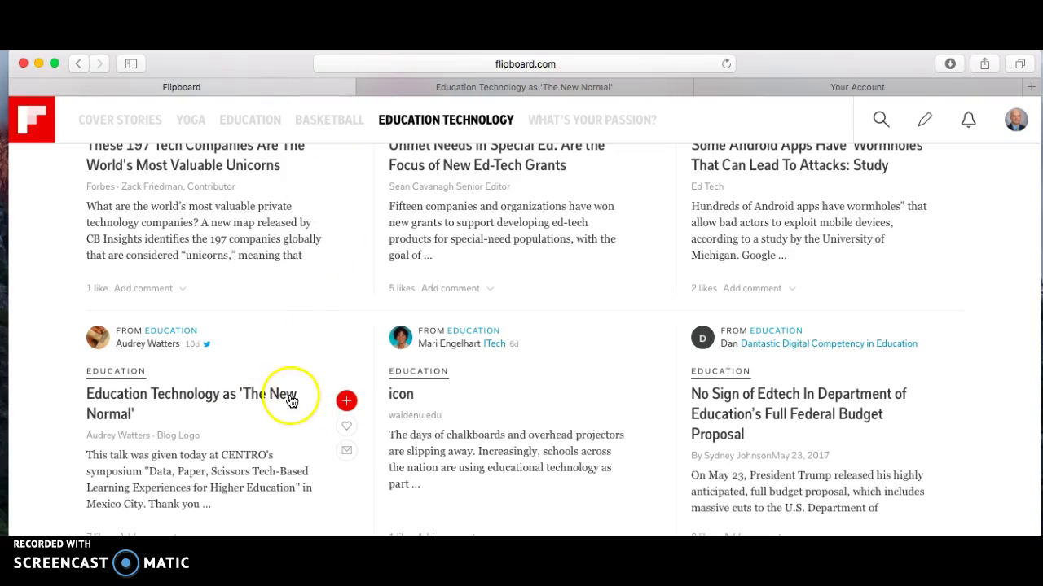
# - Like the 'The New Normal' story and tweet it with its flip.it link
pyautogui.click(348, 428)
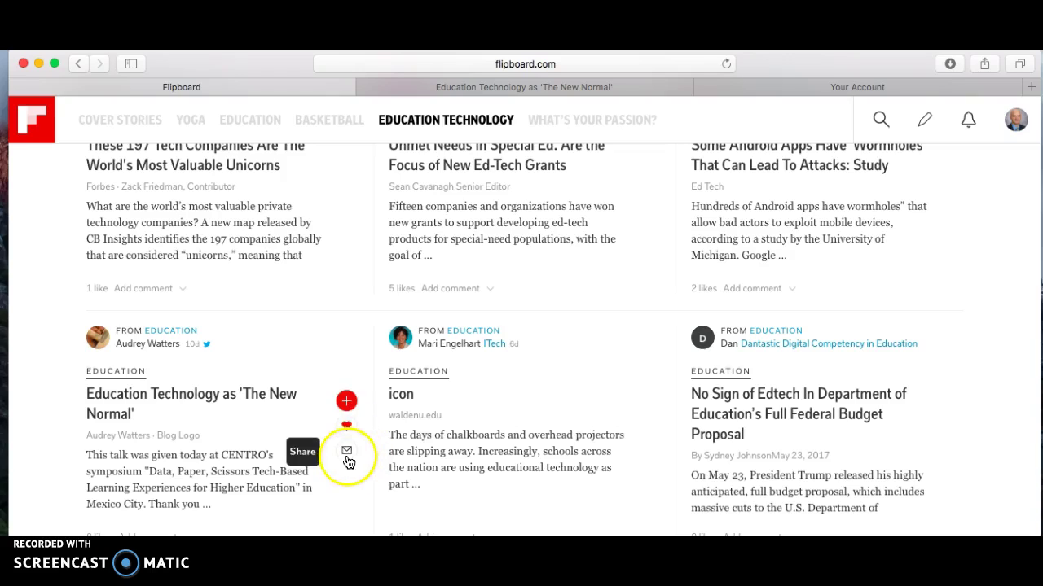
pyautogui.click(348, 453)
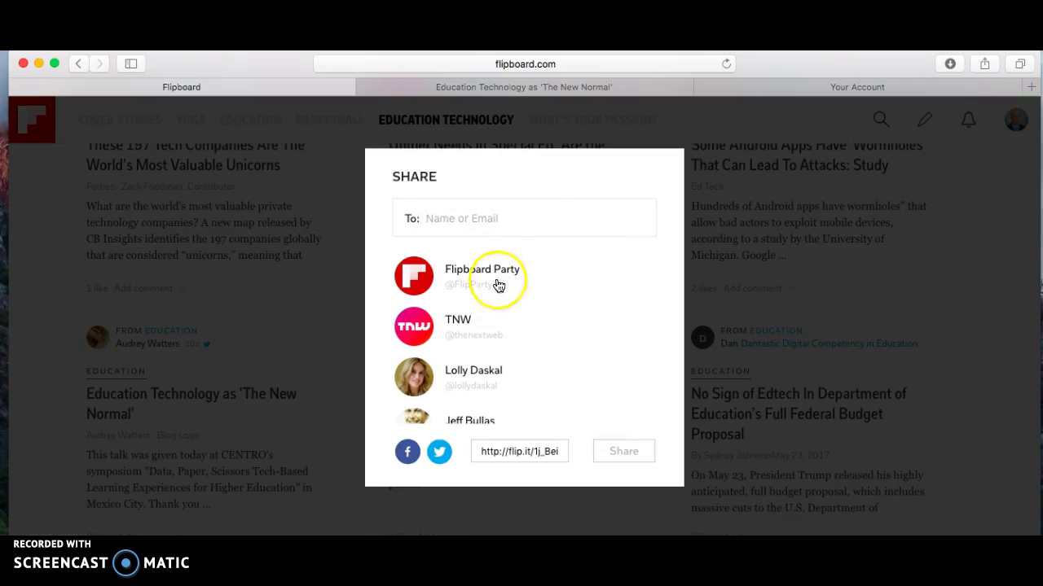
pyautogui.click(439, 454)
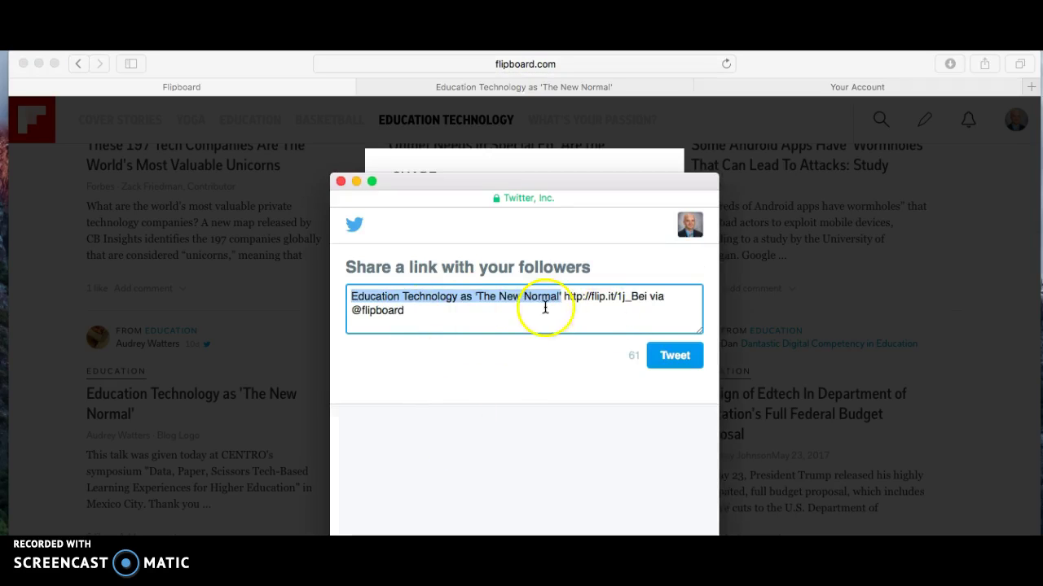
pyautogui.click(675, 360)
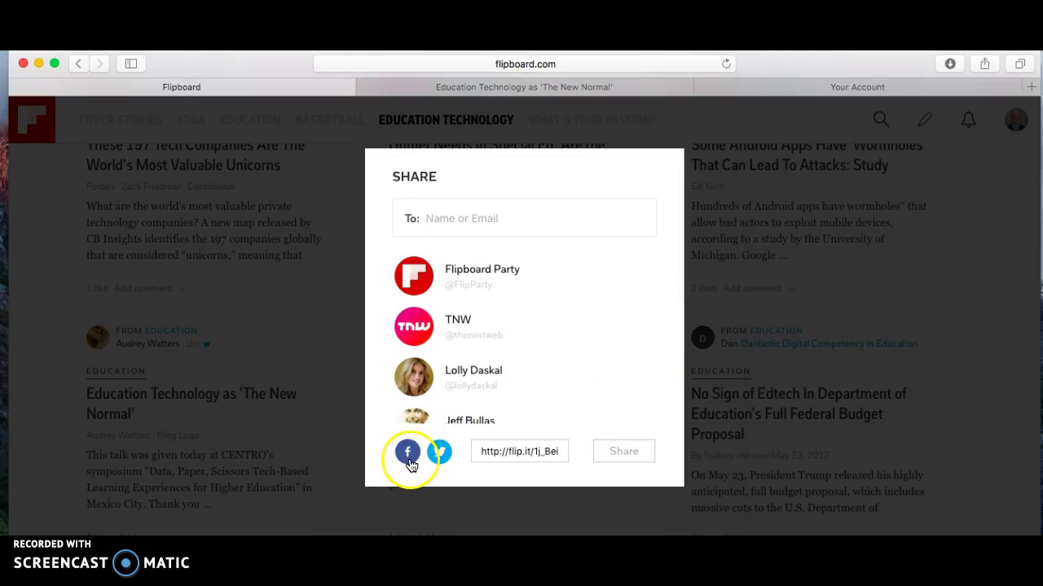
# - Enter the recipient's e-mail address in the To field and share the article by email
pyautogui.click(521, 221)
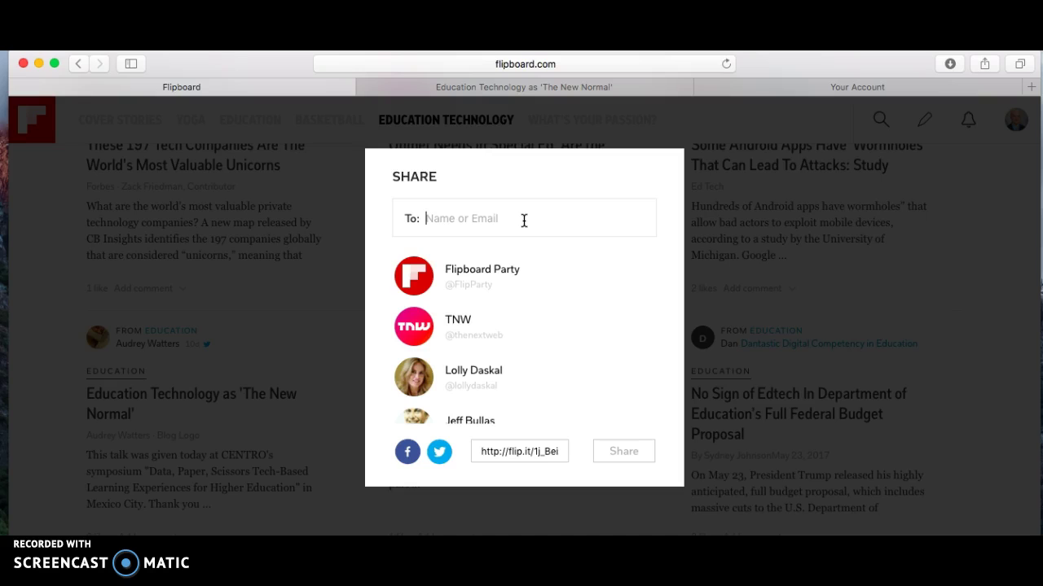
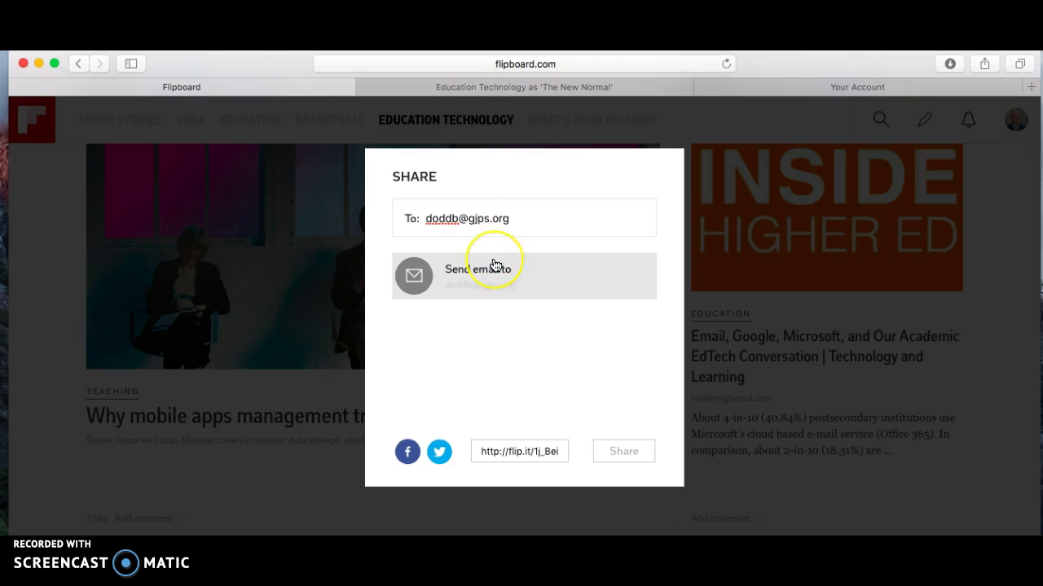
pyautogui.click(477, 271)
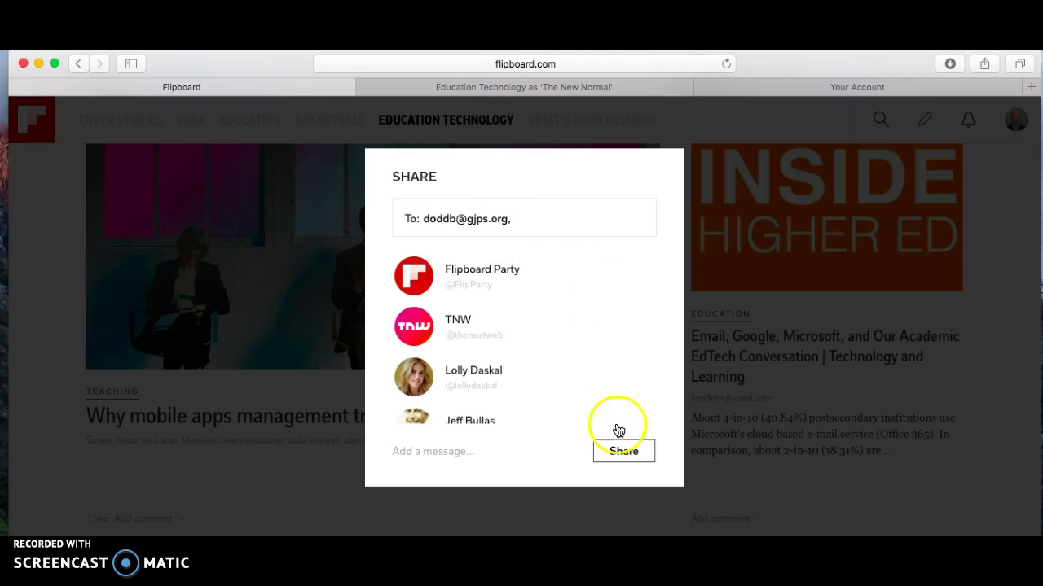
pyautogui.click(621, 453)
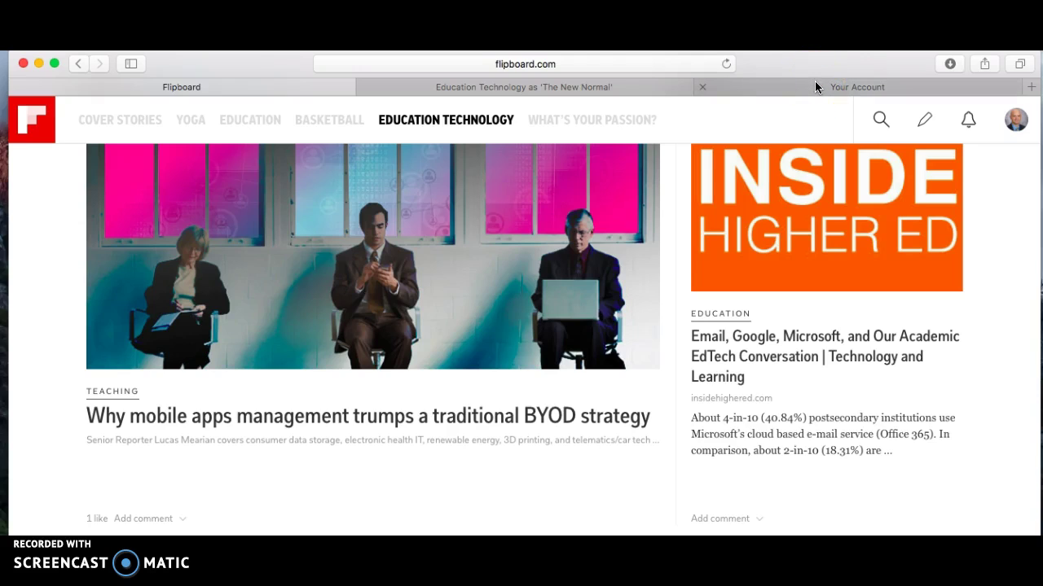
# - Glance at topic search and the add-to-magazine composer, close it, and go to your profile
pyautogui.click(882, 117)
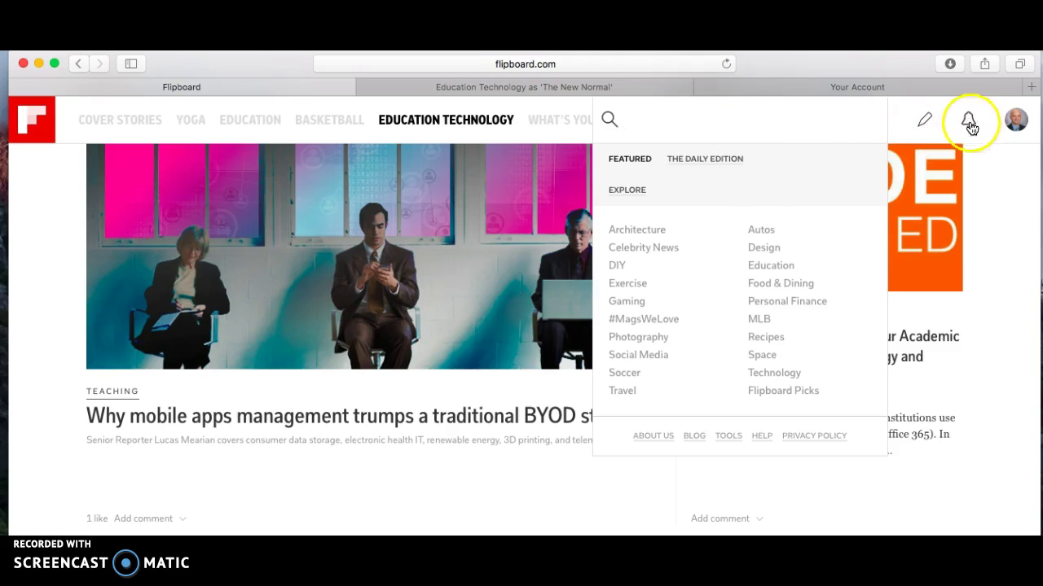
pyautogui.click(926, 126)
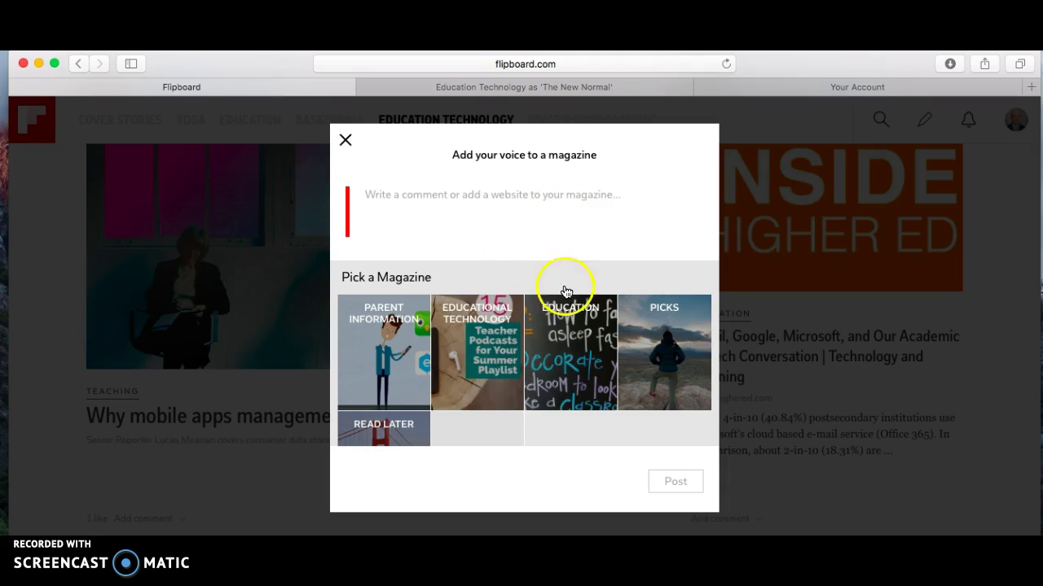
pyautogui.click(345, 141)
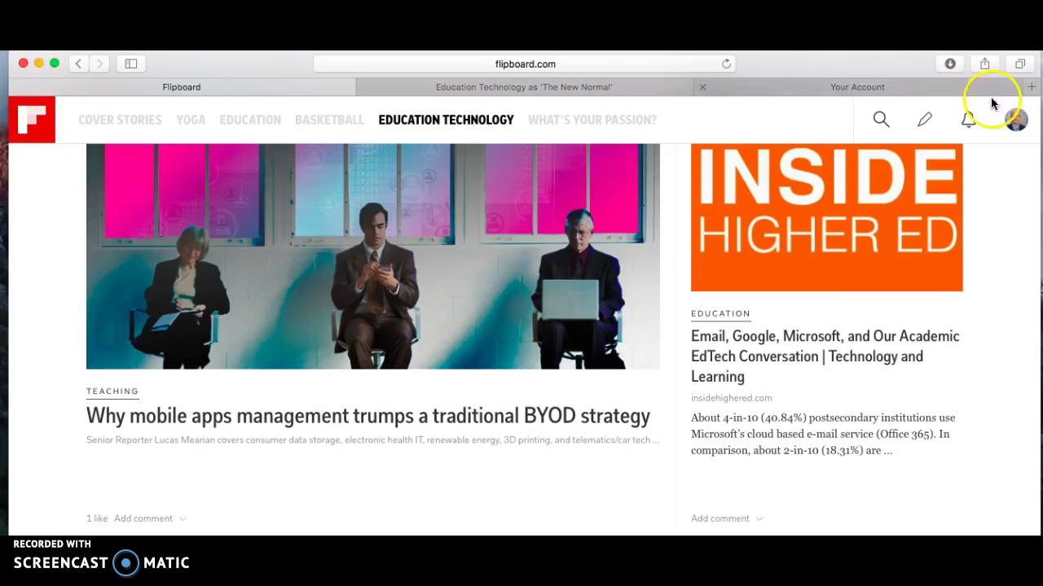
pyautogui.click(1014, 119)
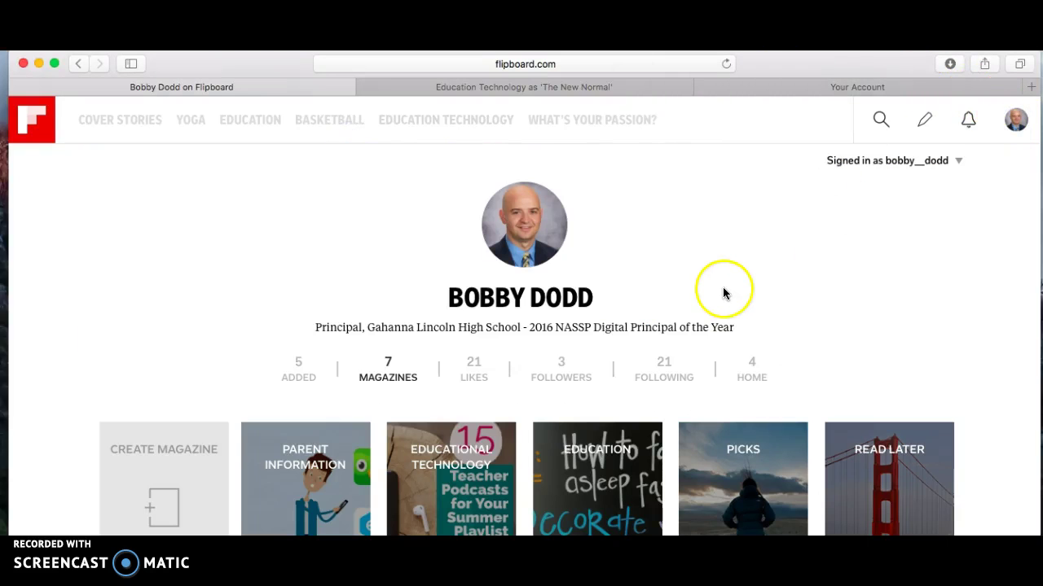
# - Open the account options list and view the Public Profile with its 7 magazines and 21 likes
pyautogui.click(957, 161)
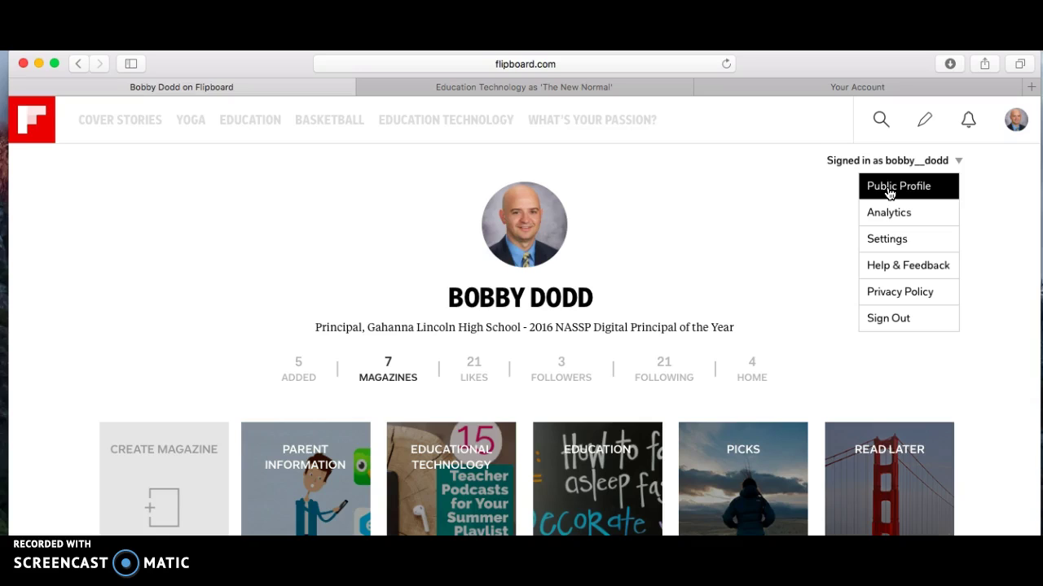
pyautogui.click(912, 190)
pyautogui.click(1015, 160)
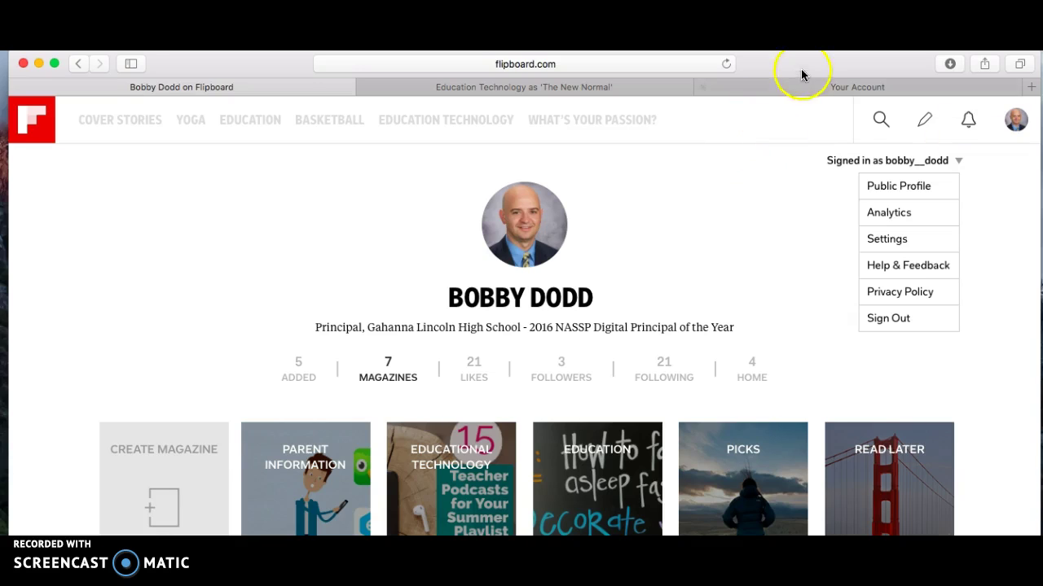
pyautogui.moveTo(804, 65); pyautogui.dragTo(804, 64)
pyautogui.click(1024, 189)
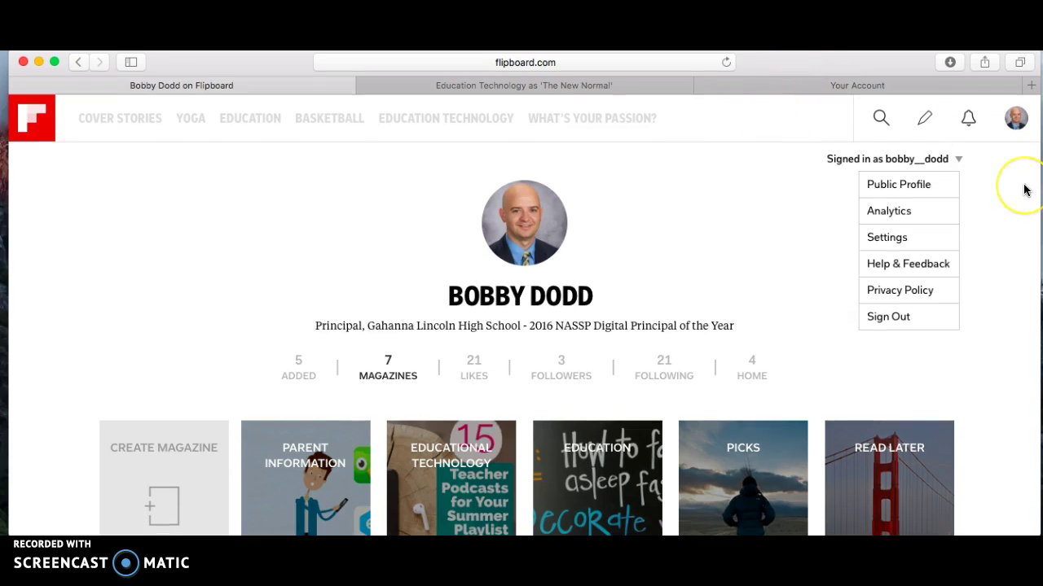